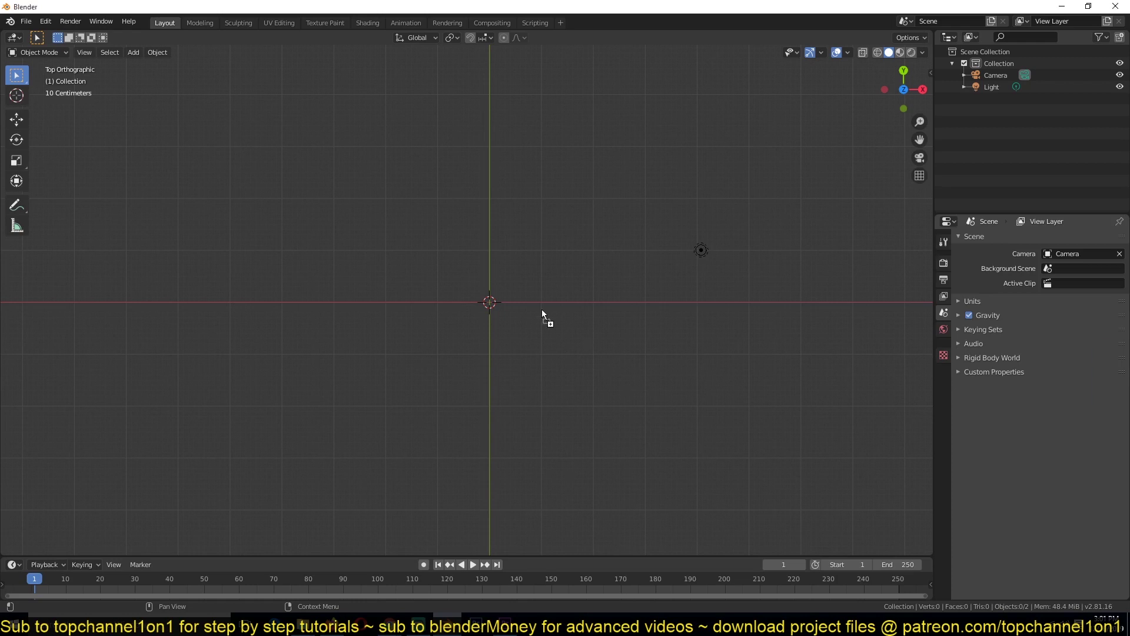
# Bring the building facade photo into the scene as a reference image and move it up and away from the origin
pyautogui.moveTo(542, 309); pyautogui.dragTo(524, 296)
pyautogui.scroll(3, 528, 312)
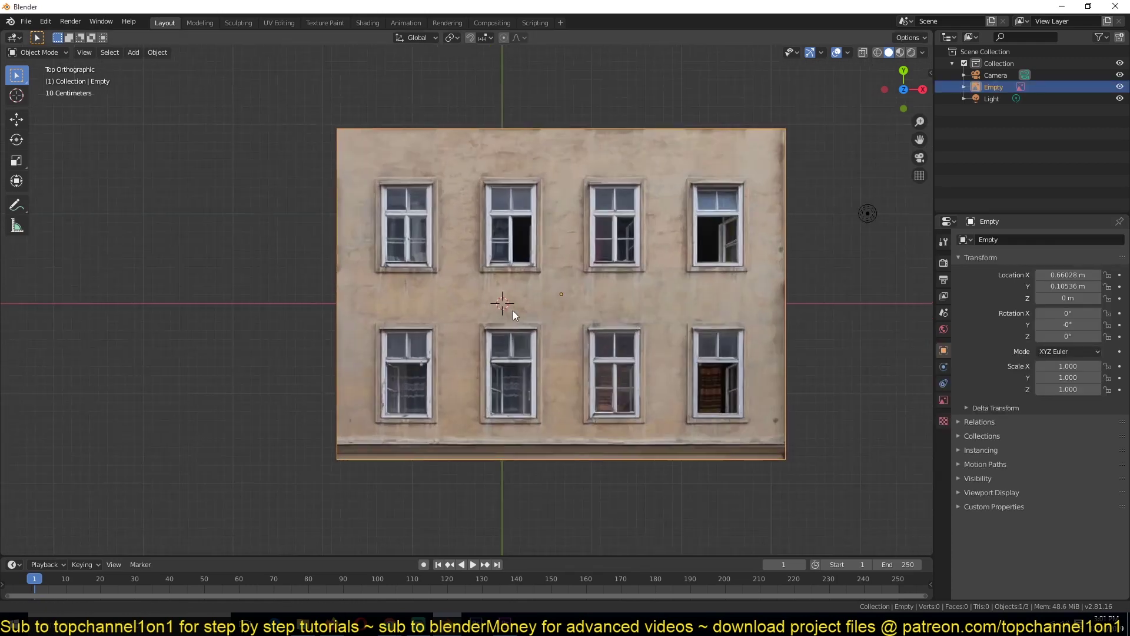
pyautogui.keyDown('shift'); pyautogui.moveTo(526, 332); pyautogui.dragTo(541, 382, button='middle'); pyautogui.keyUp('shift')
pyautogui.scroll(-3, 594, 353)
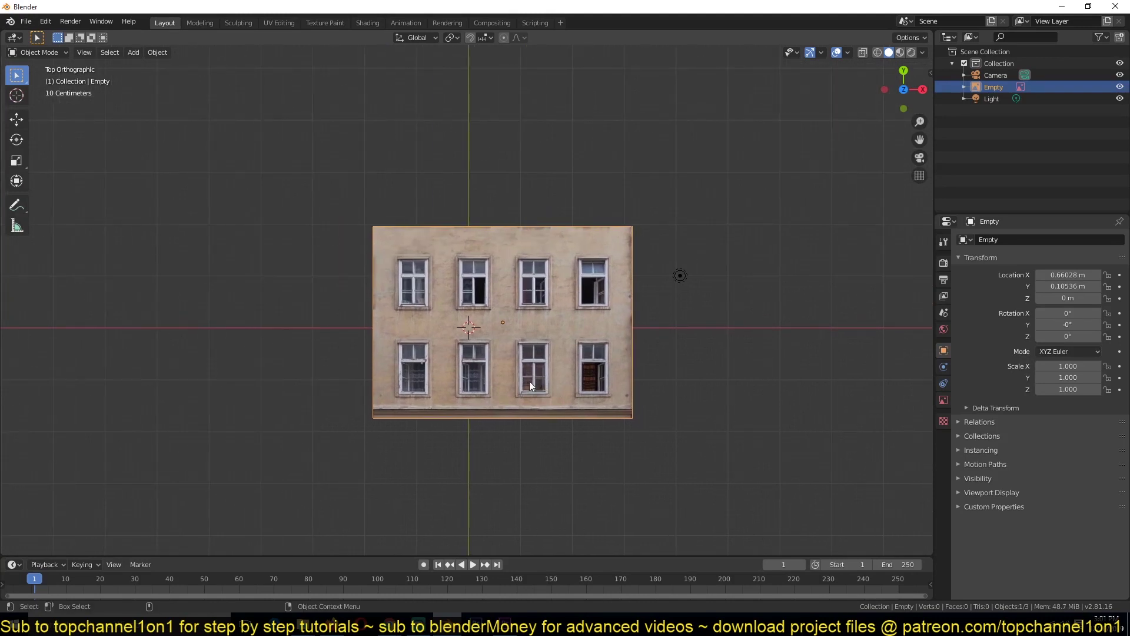
pyautogui.press('g')
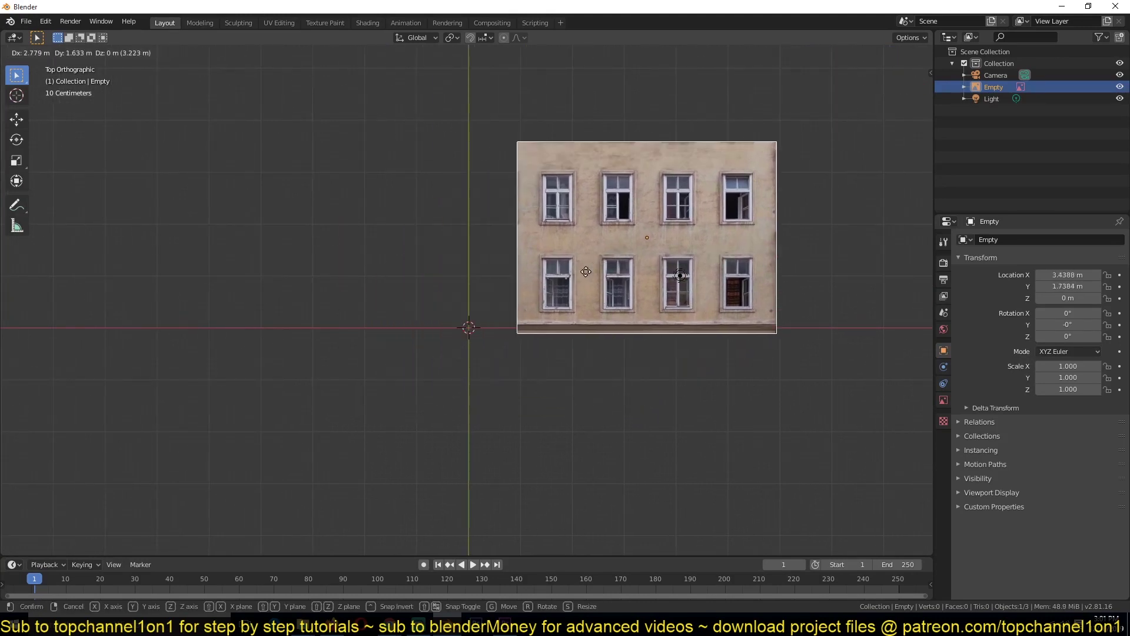
pyautogui.click(698, 240)
# Add a plane at the origin and scale it uniformly to about 2.095
pyautogui.scroll(2, 698, 240)
pyautogui.hotkey('shift', 'a')
pyautogui.moveTo(506, 249)
pyautogui.click(559, 252)
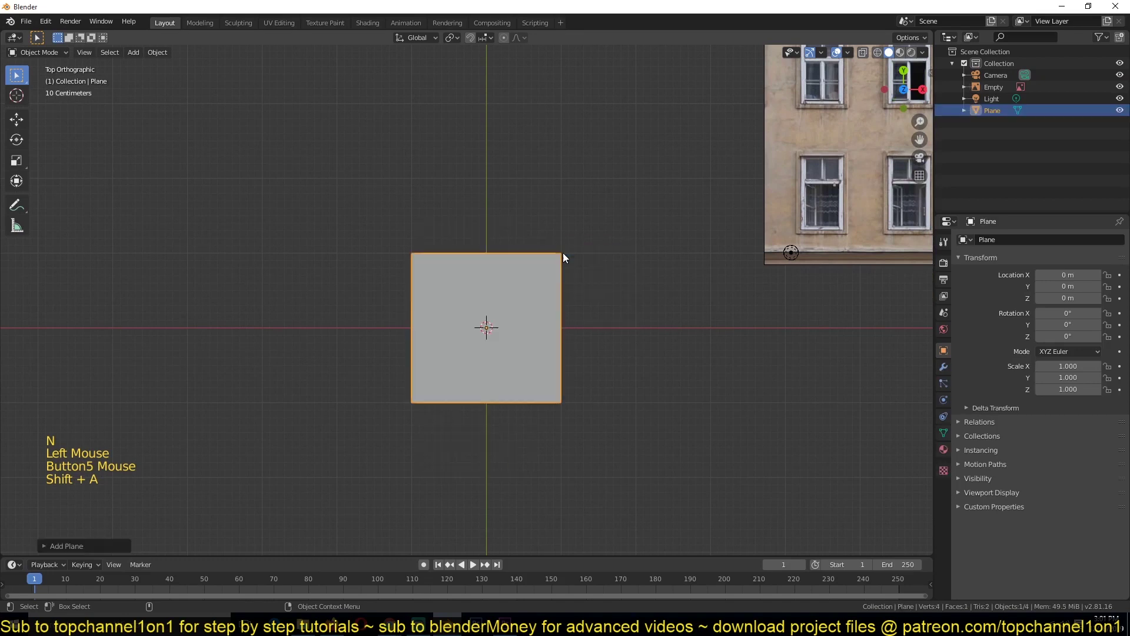
pyautogui.press('s')
pyautogui.click(645, 309)
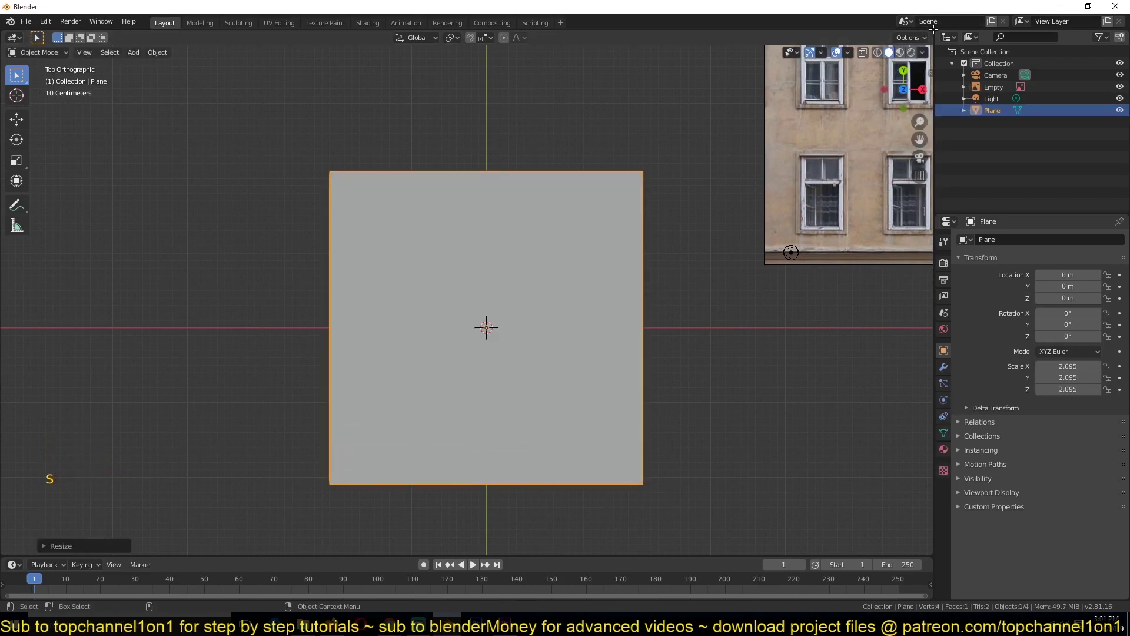
# Split the 3D viewport into two areas and make the new one a Shader Editor
pyautogui.moveTo(931, 33); pyautogui.dragTo(405, 36)
pyautogui.click(17, 41)
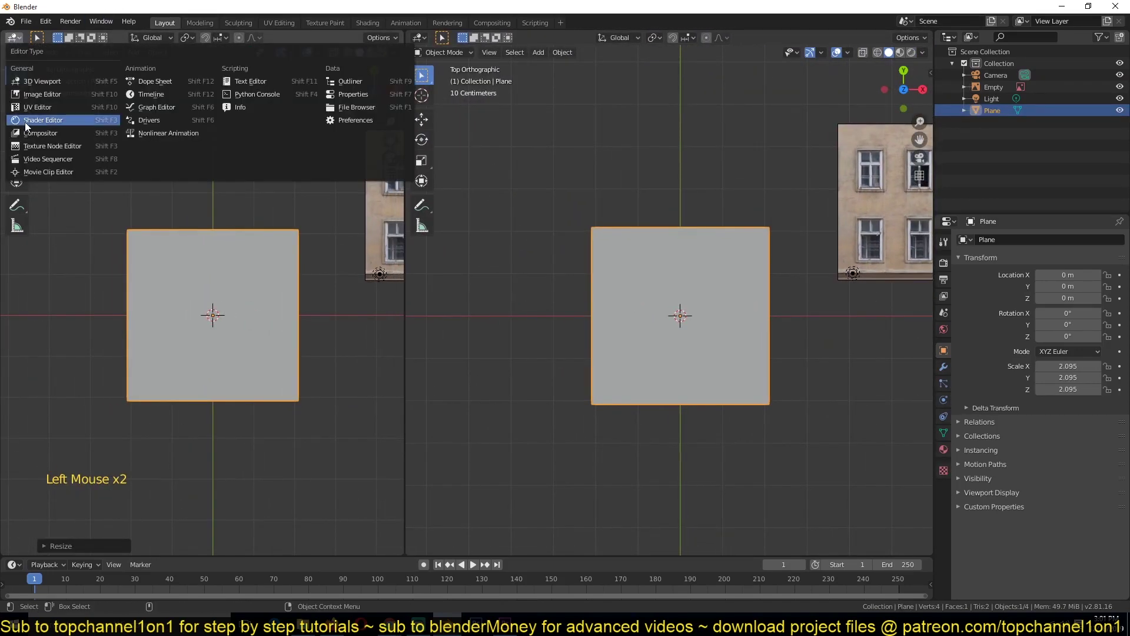
pyautogui.click(28, 124)
# Unwrap the plane's UVs in Edit Mode and return to Object Mode
pyautogui.press('Tab')
pyautogui.press('u')
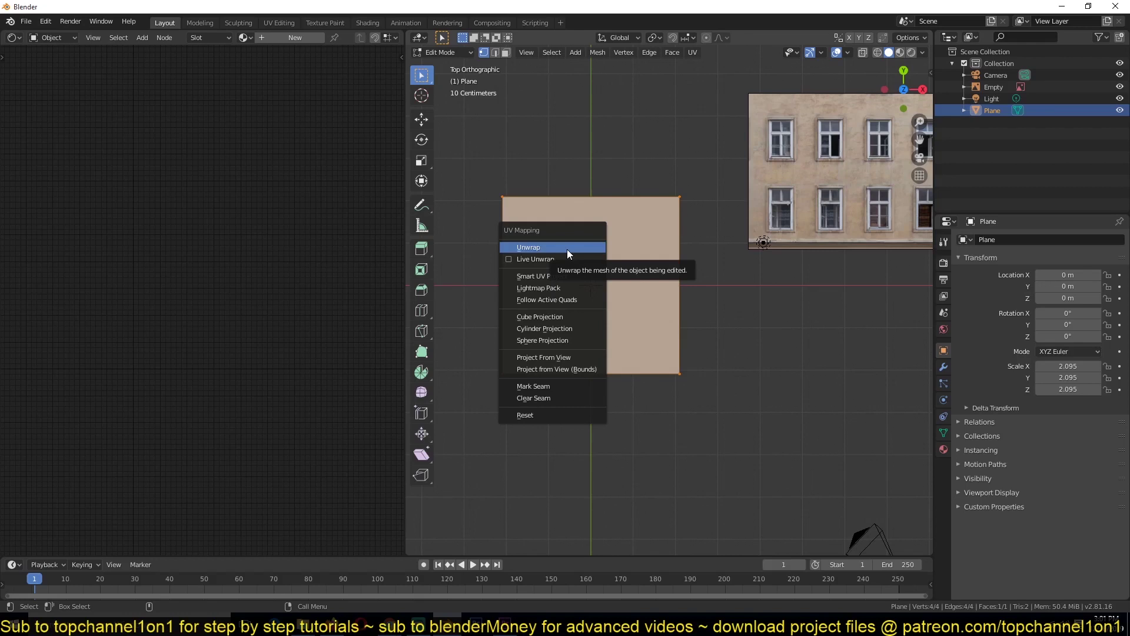
pyautogui.click(567, 249)
pyautogui.press('Tab')
# Create a new material for the plane and bring its shader nodes into view
pyautogui.click(295, 37)
pyautogui.scroll(4, 167, 272)
pyautogui.moveTo(167, 272); pyautogui.dragTo(317, 182, button='middle')
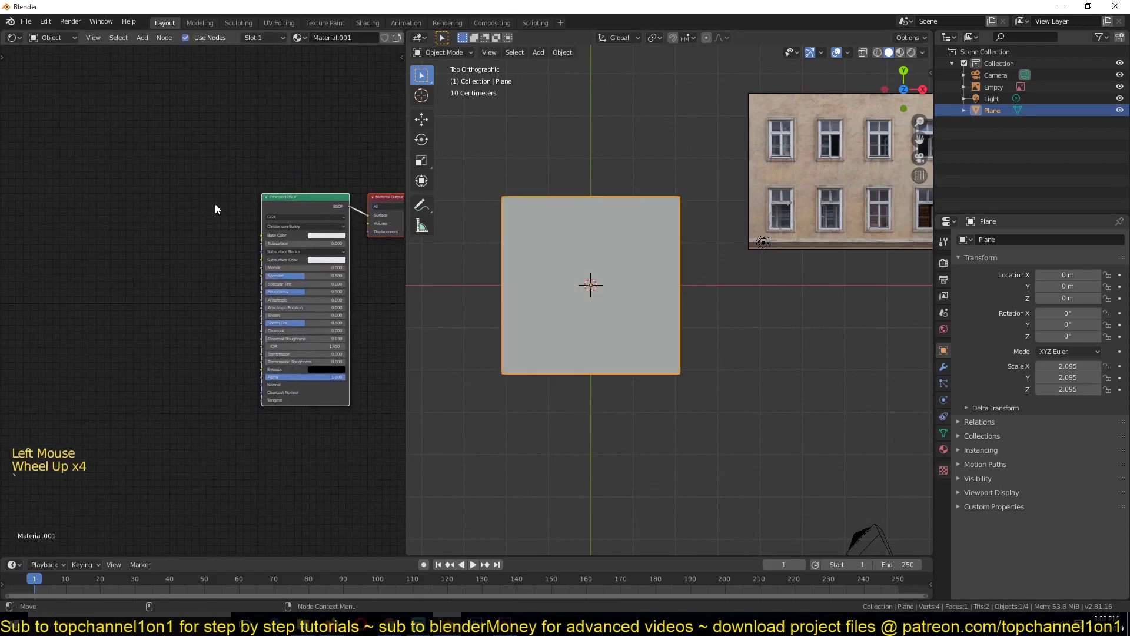
pyautogui.click(216, 208)
pyautogui.click(784, 170)
pyautogui.click(607, 238)
pyautogui.click(602, 231)
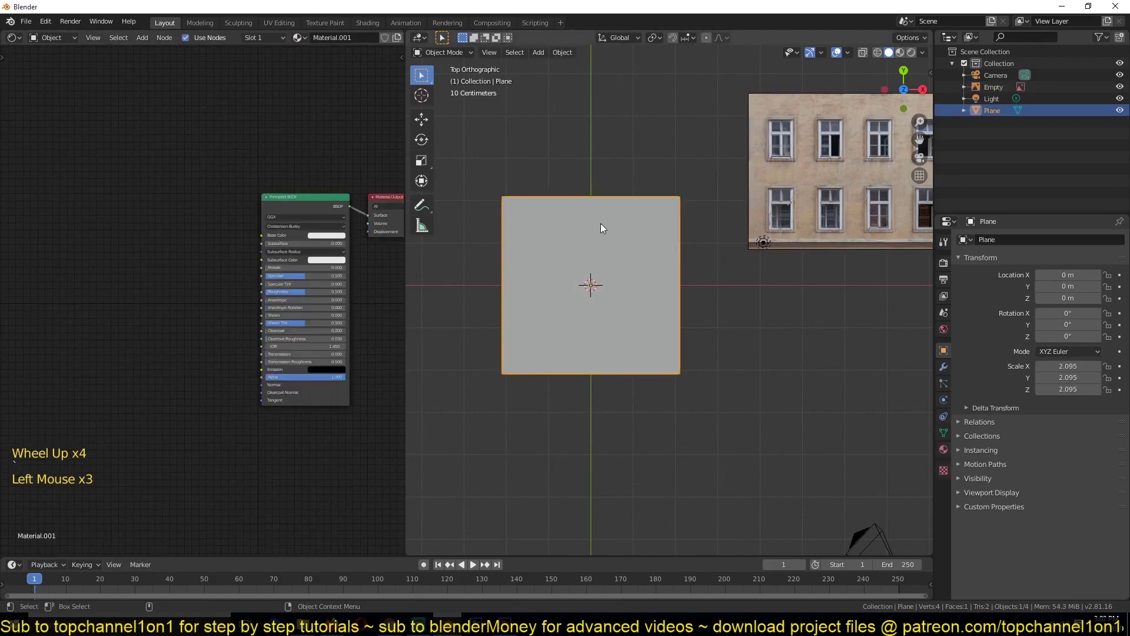
# Add an Image Texture node beside the Principled BSDF in the plane's material
pyautogui.hotkey('shift', 'a')
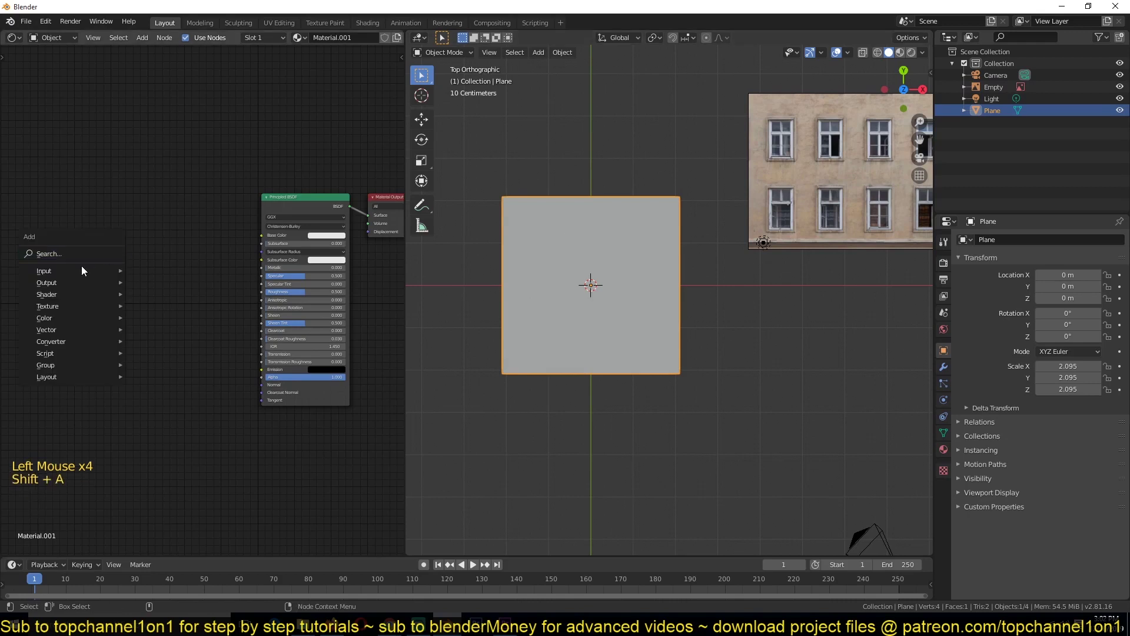
pyautogui.moveTo(72, 307)
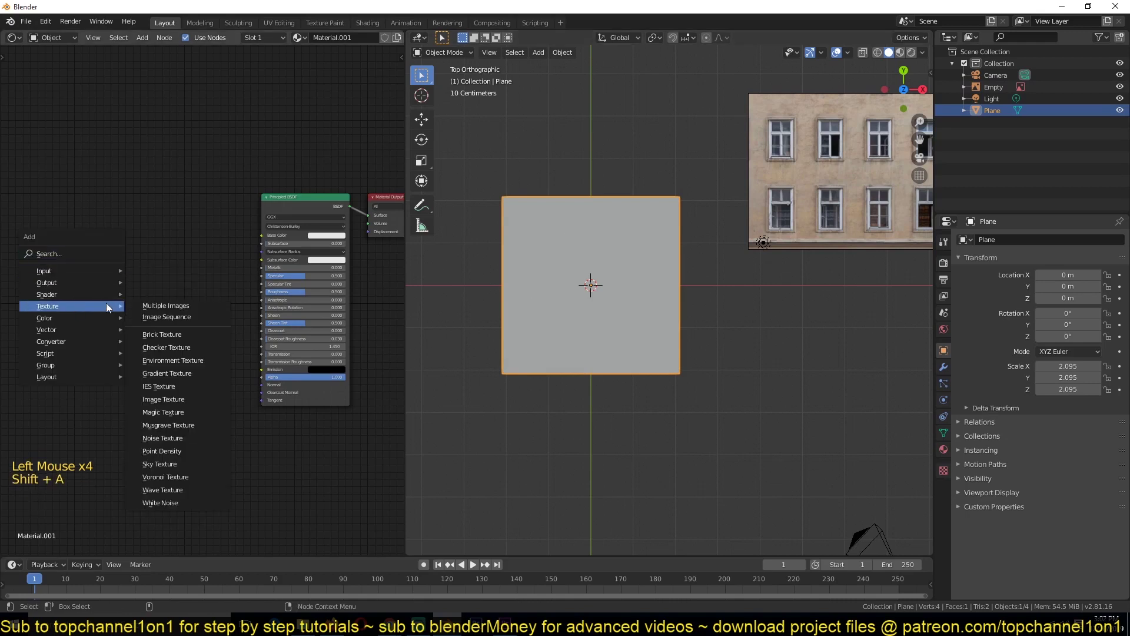
pyautogui.click(176, 318)
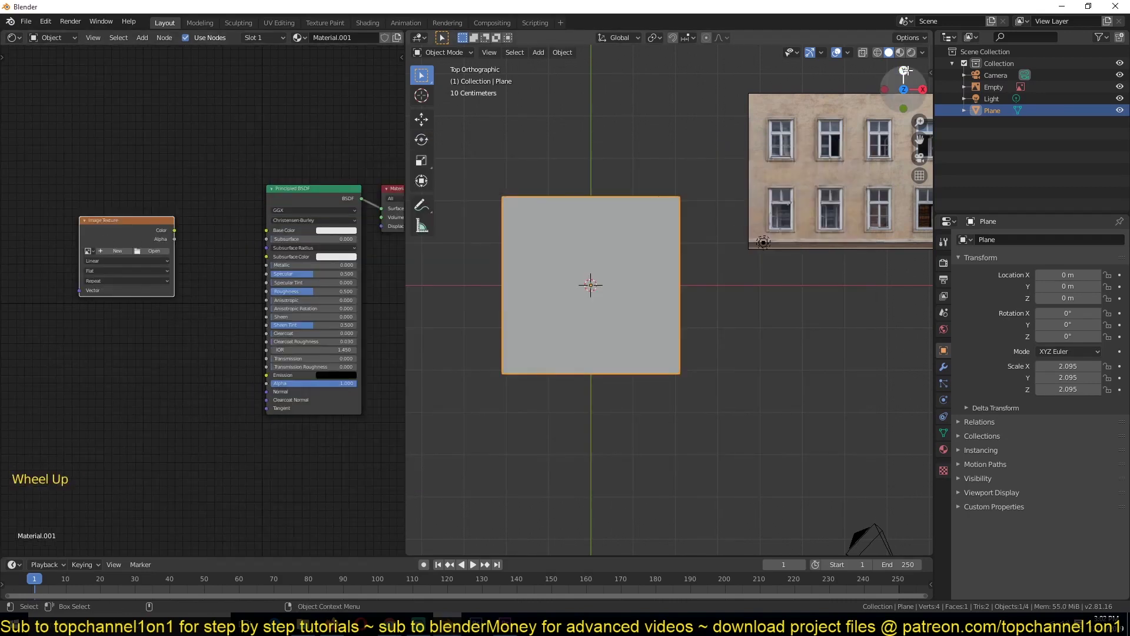
pyautogui.keyDown('shift'); pyautogui.moveTo(748, 215); pyautogui.dragTo(737, 253, button='middle'); pyautogui.keyUp('shift')
pyautogui.click(94, 252)
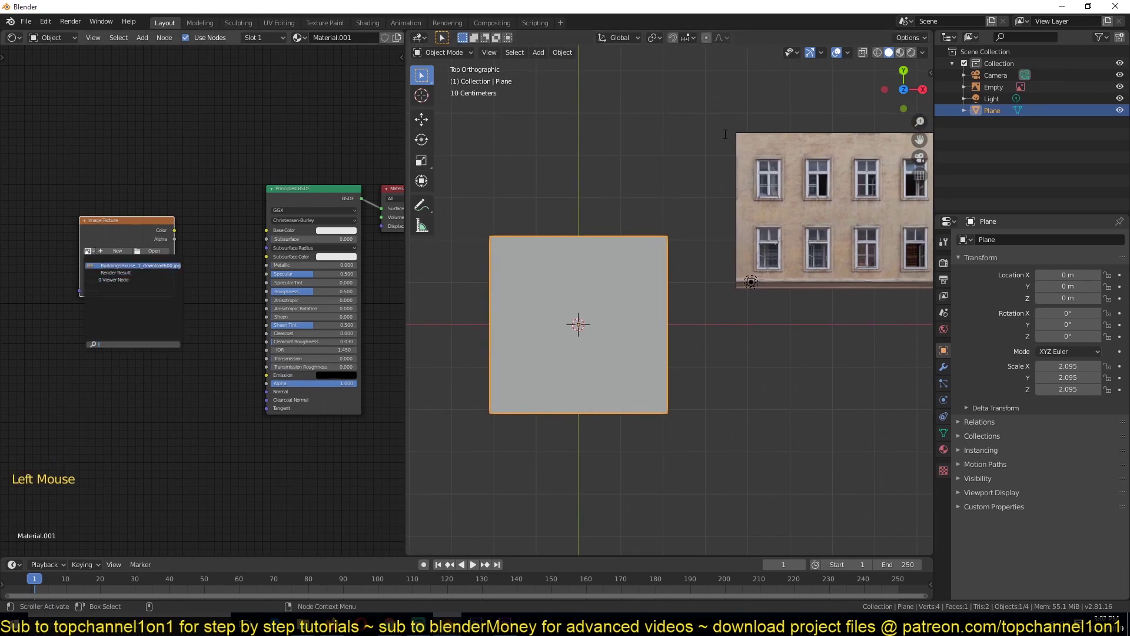
pyautogui.click(706, 151)
pyautogui.click(157, 251)
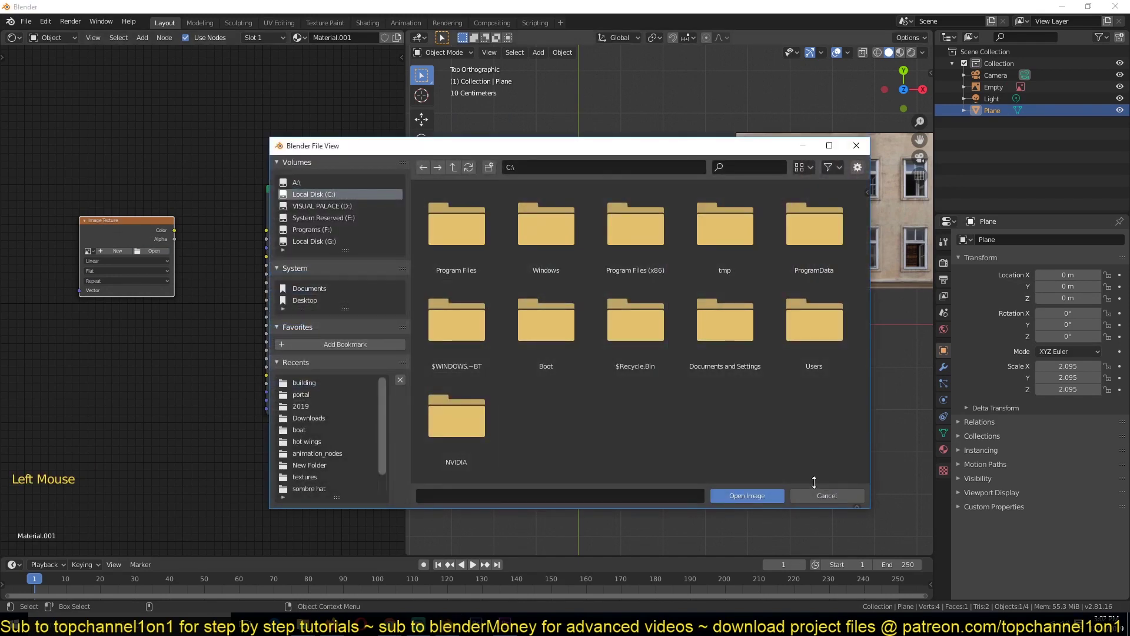
pyautogui.click(821, 495)
# Assign the already loaded building photo to the Image Texture node and connect its Color output to Base Color
pyautogui.click(88, 250)
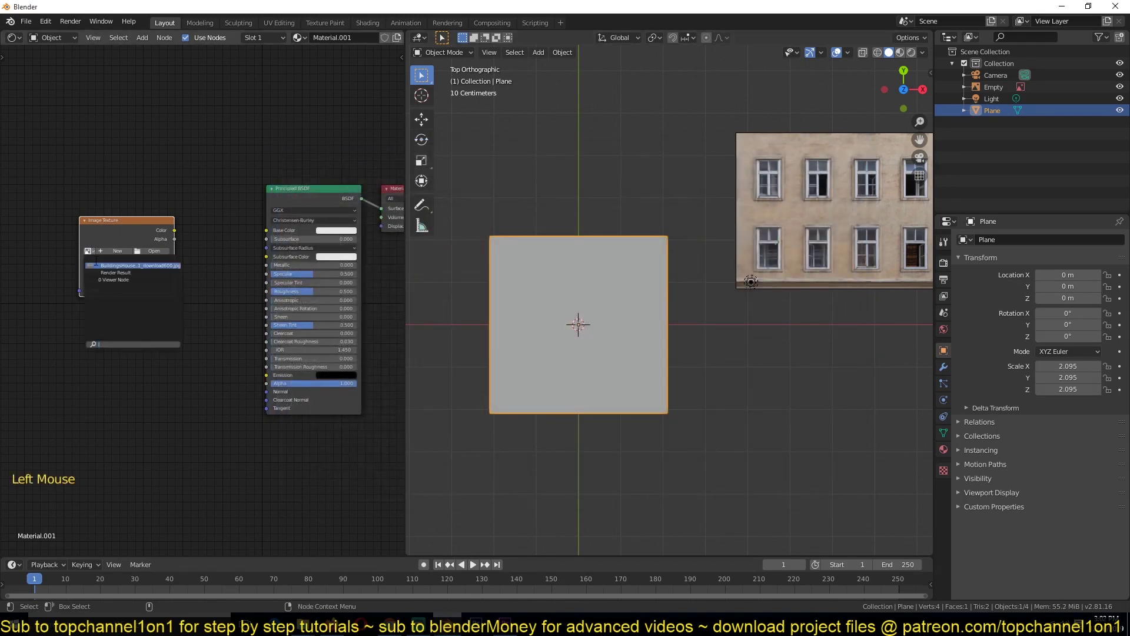
pyautogui.click(96, 266)
pyautogui.moveTo(175, 229); pyautogui.dragTo(267, 230)
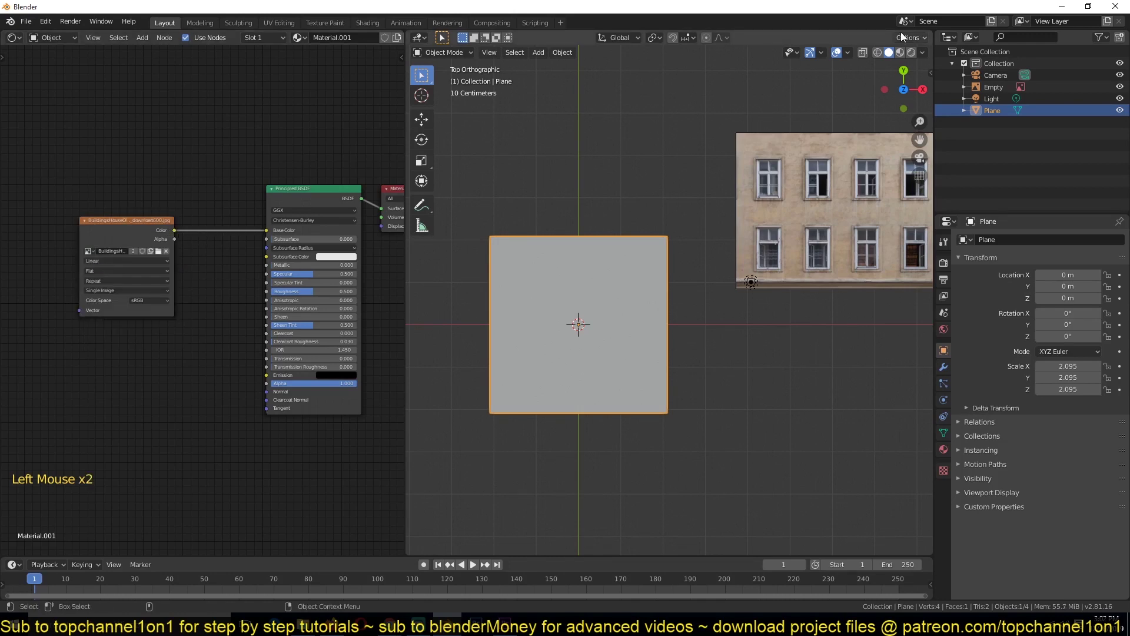
# Show the viewport in Material Preview shading and stretch the plane along X to a scale of about 2.776
pyautogui.click(900, 52)
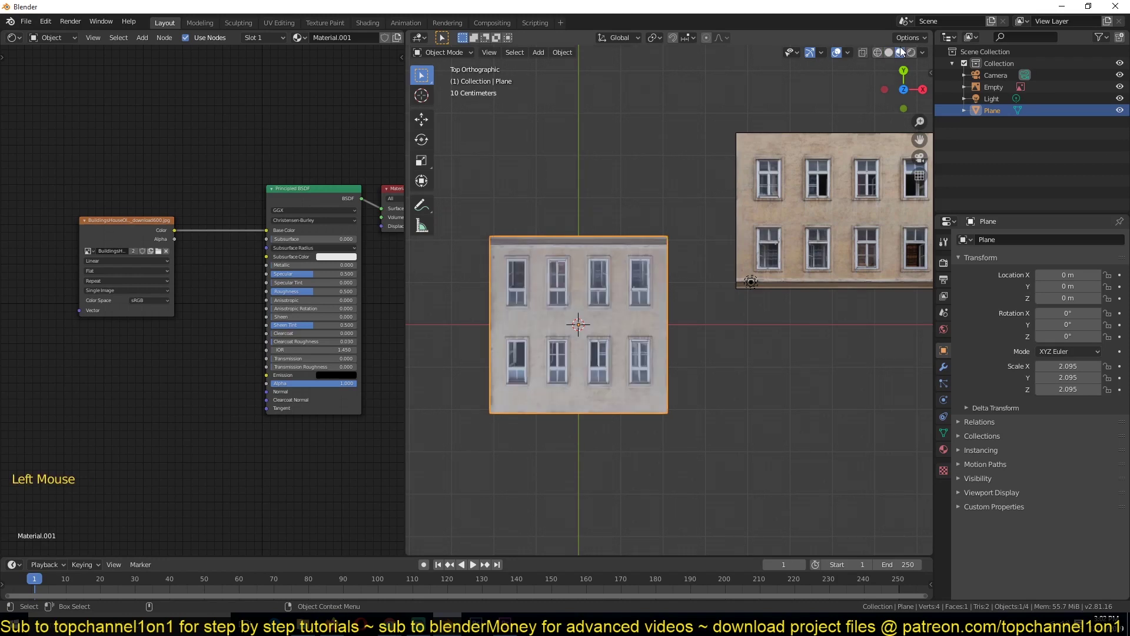
pyautogui.keyDown('shift'); pyautogui.moveTo(647, 248); pyautogui.dragTo(699, 202, button='middle'); pyautogui.keyUp('shift')
pyautogui.scroll(5, 708, 232)
pyautogui.scroll(-4, 708, 232)
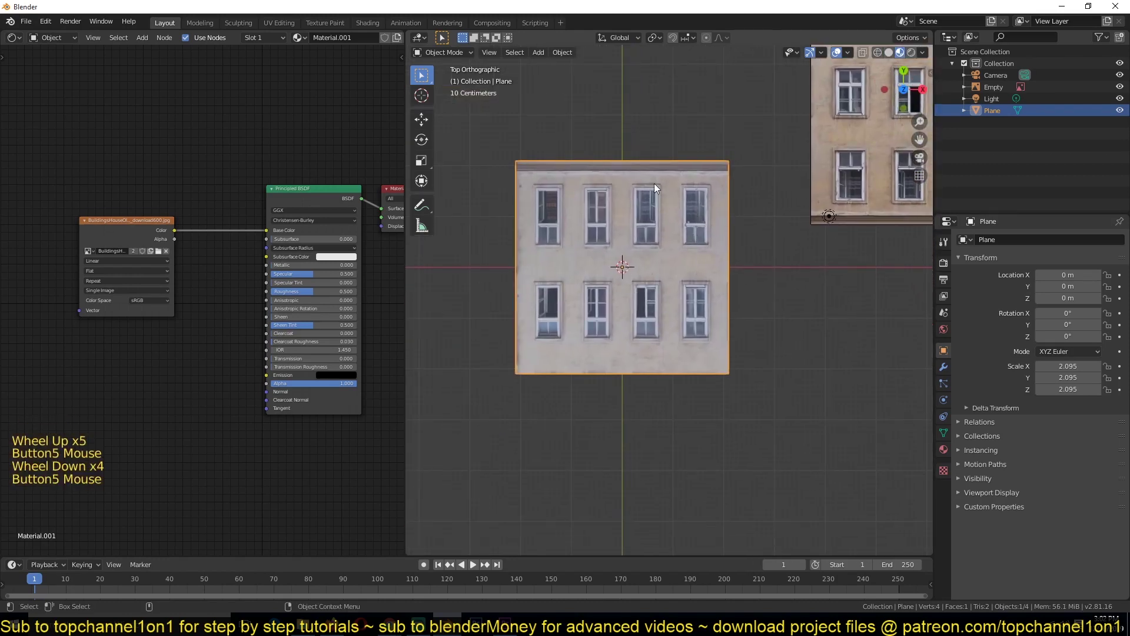
pyautogui.press('s')
pyautogui.press('x')
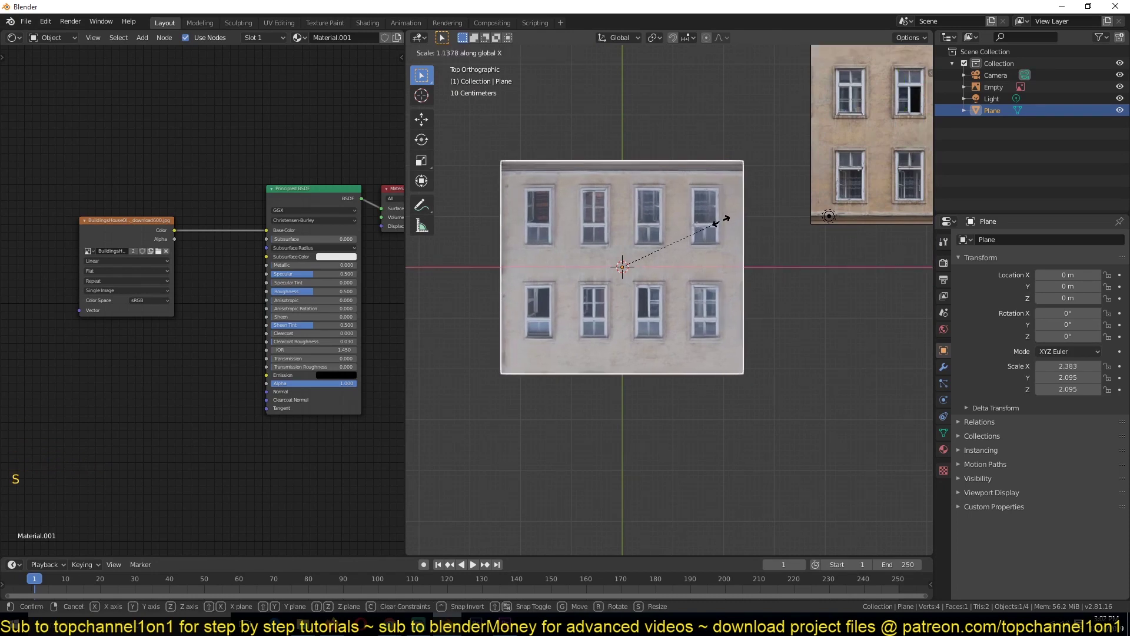
pyautogui.click(740, 221)
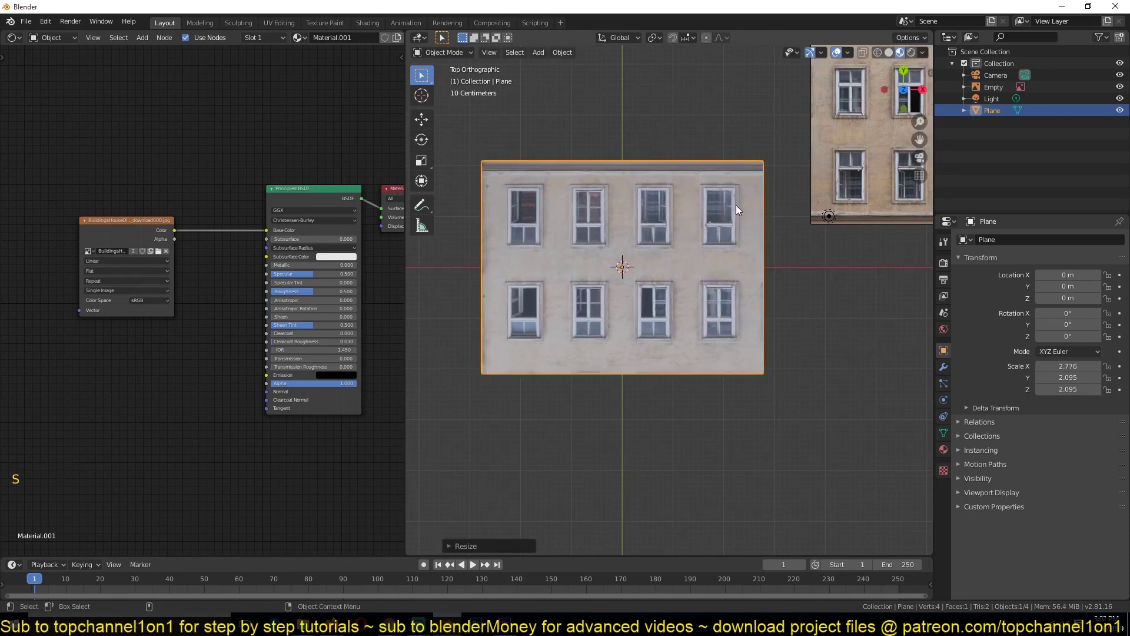
# Stand the plane upright by rotating it 90° about X, and raise it along Z to about 2.07 m
pyautogui.press('KP_1')
pyautogui.write('rx90')
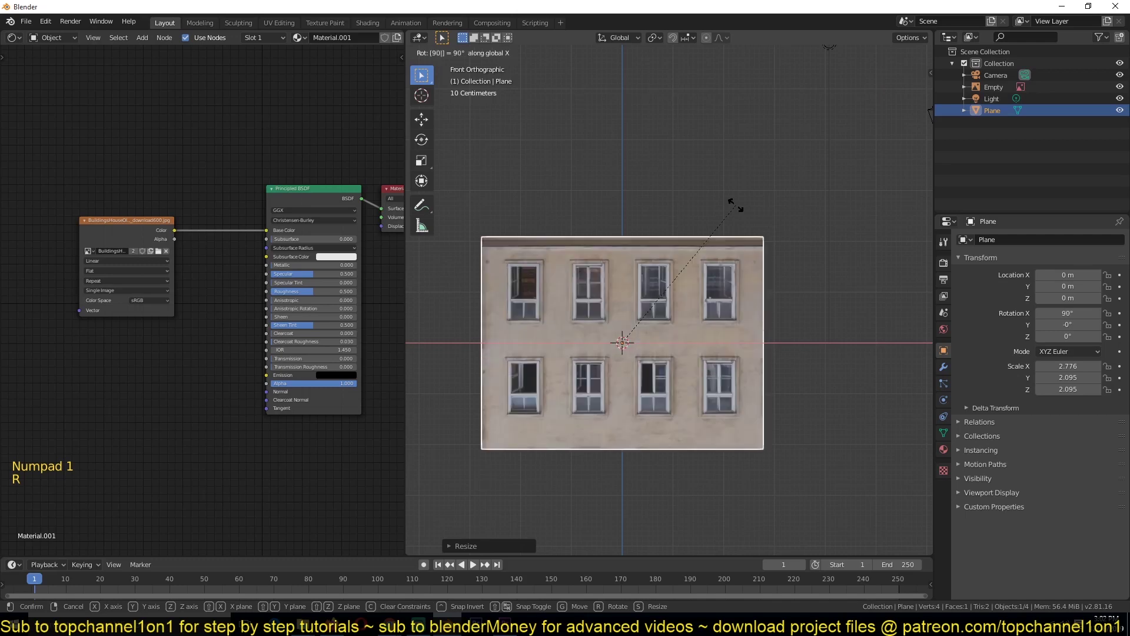
pyautogui.click(735, 206)
pyautogui.press('g')
pyautogui.press('z')
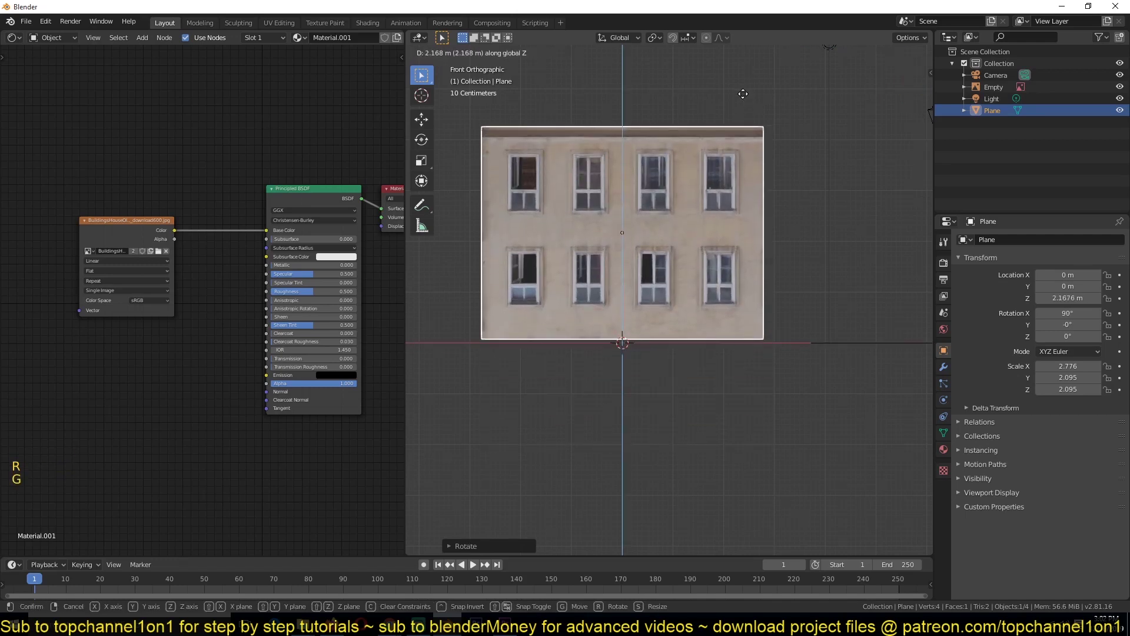
pyautogui.click(747, 105)
# Start dividing the facade in Edit Mode with a horizontal loop cut, sliding it upward into place
pyautogui.moveTo(746, 105); pyautogui.dragTo(669, 239, button='middle')
pyautogui.scroll(2, 617, 301)
pyautogui.scroll(1, 669, 239)
pyautogui.moveTo(748, 249); pyautogui.dragTo(694, 202, button='middle')
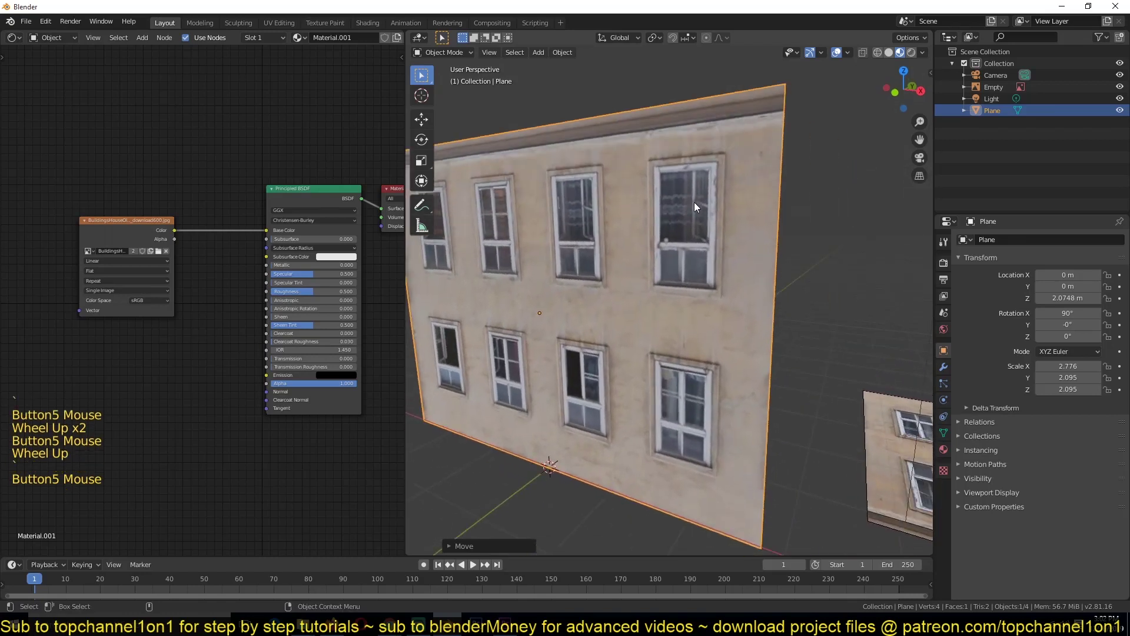
pyautogui.scroll(-2, 680, 220)
pyautogui.scroll(2, 680, 221)
pyautogui.press('Tab')
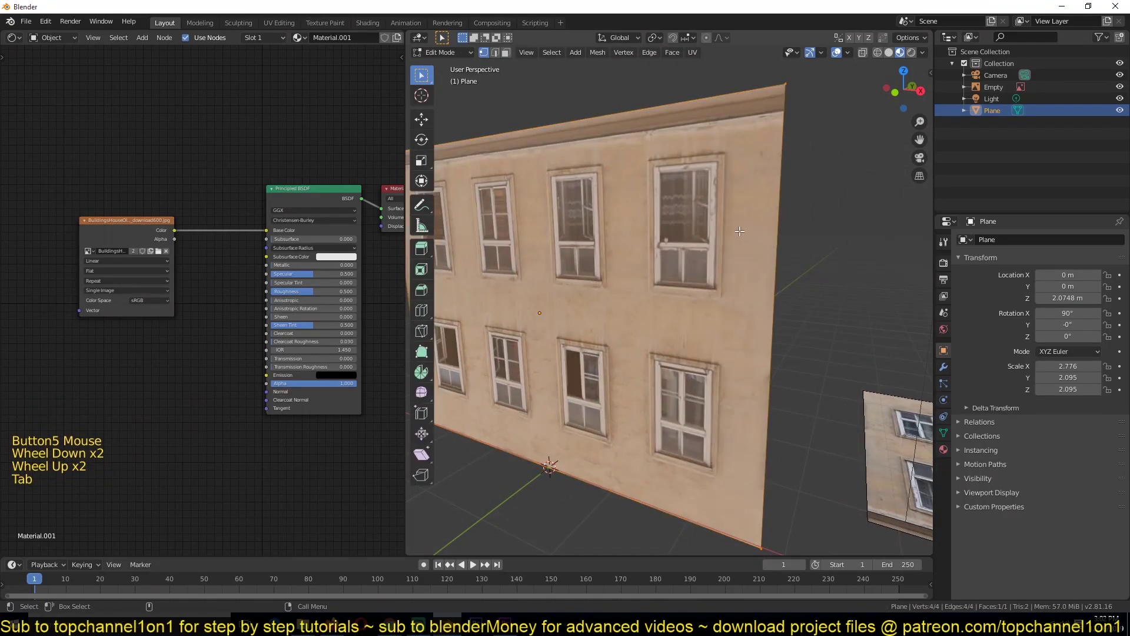
pyautogui.moveTo(733, 249); pyautogui.dragTo(822, 303, button='middle')
pyautogui.hotkey('alt', 'a')
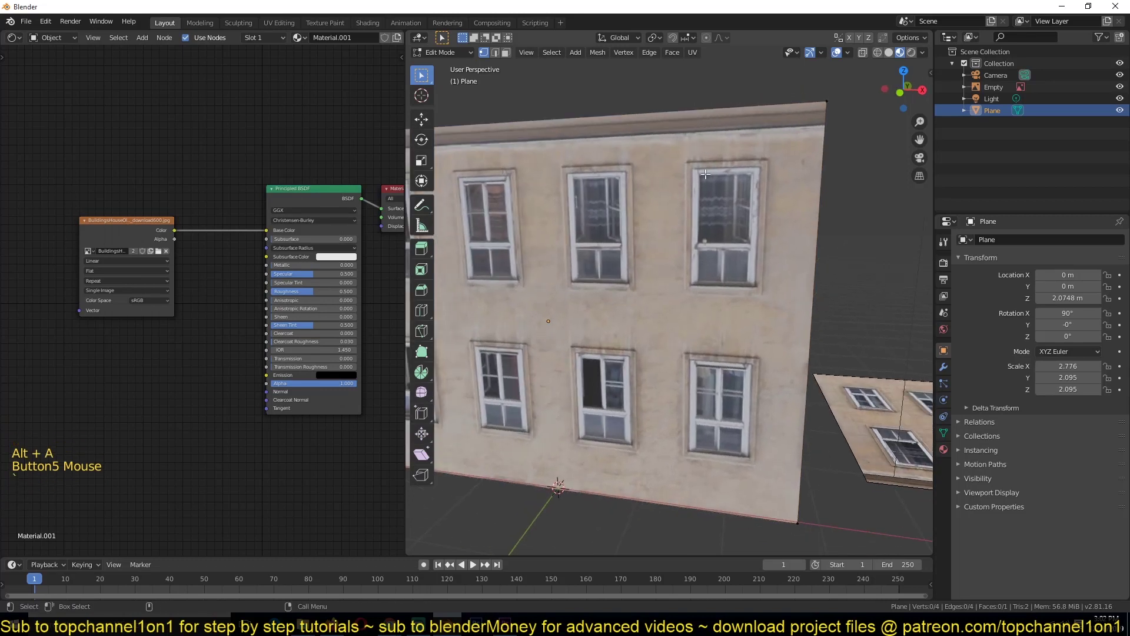
pyautogui.hotkey('ctrl', 'r')
pyautogui.click(800, 320)
pyautogui.click(799, 296)
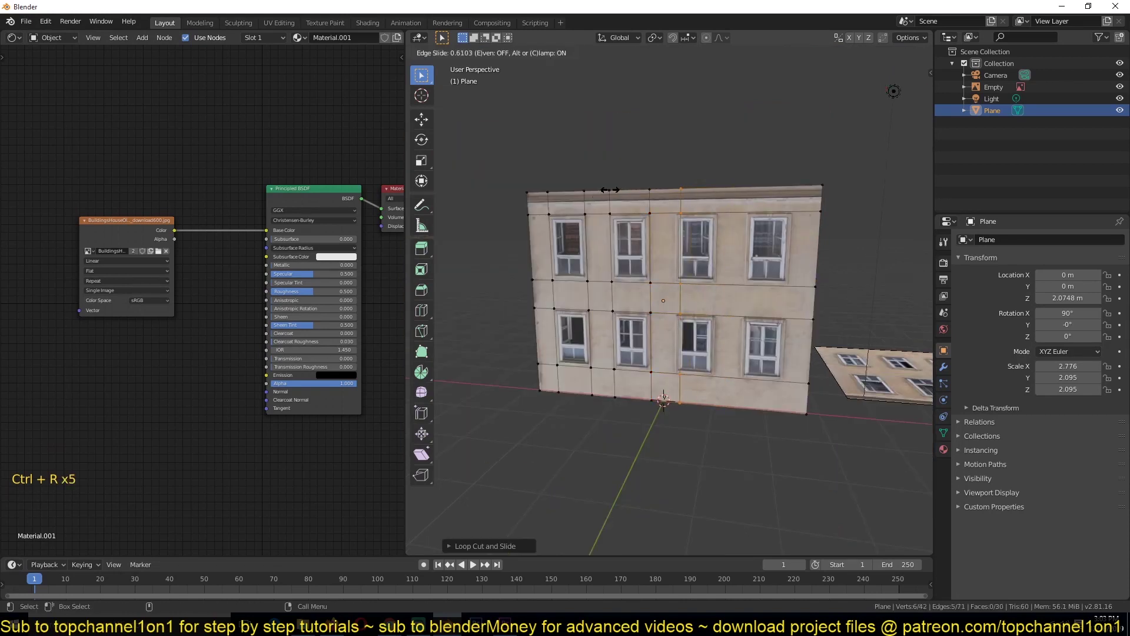
# Add vertical loop cuts along both sides of the third and fourth window columns
pyautogui.click(609, 190)
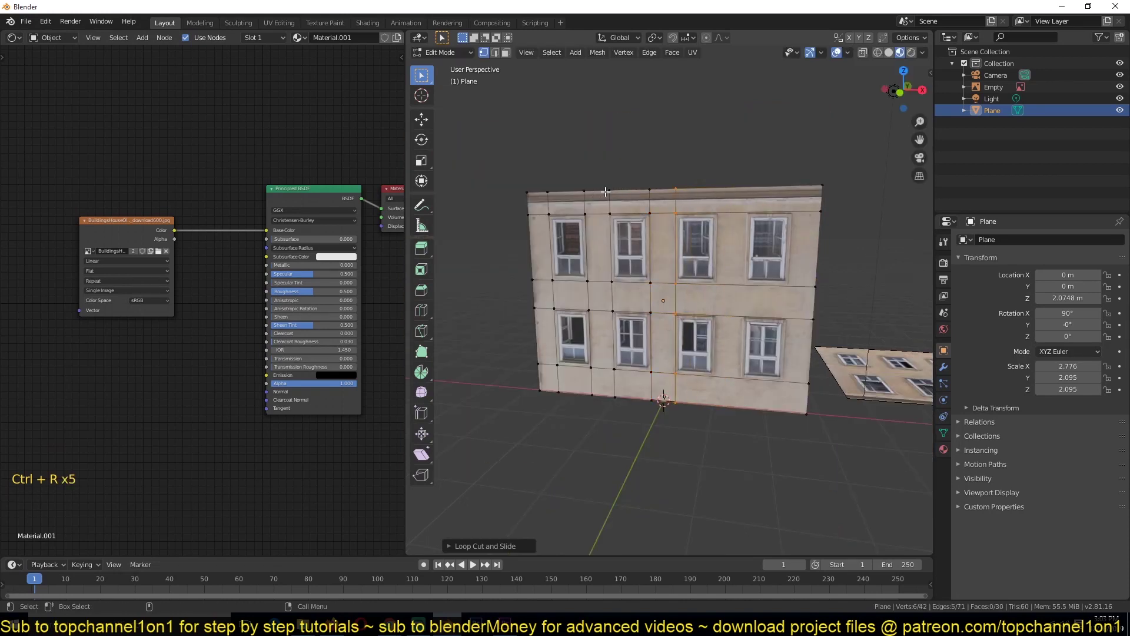
pyautogui.hotkey('ctrl', 'r')
pyautogui.click(695, 183)
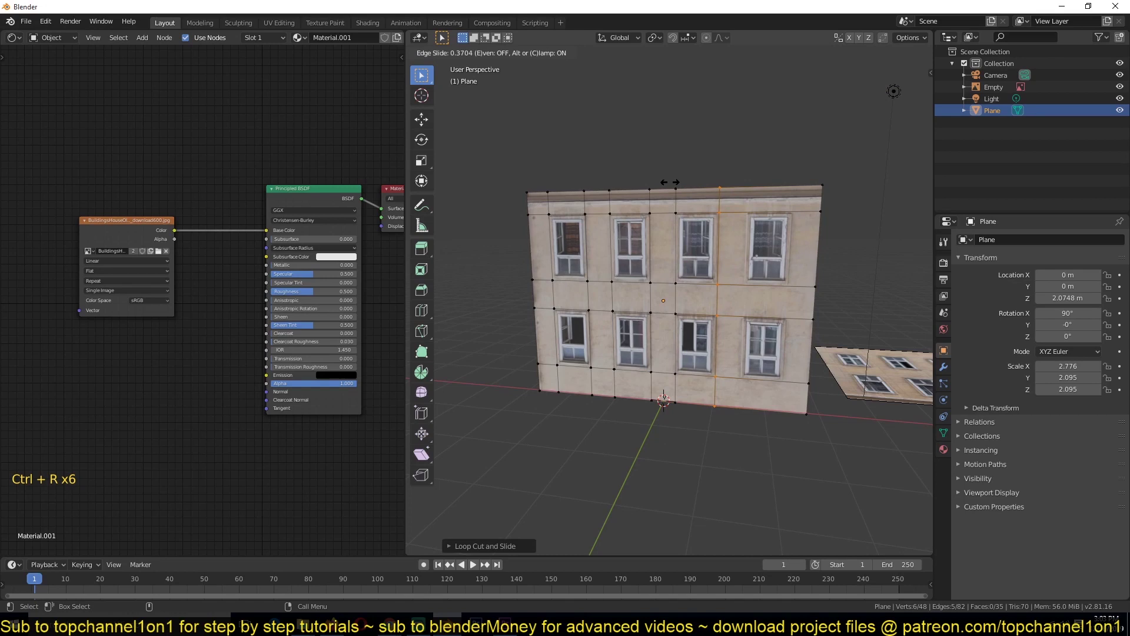
pyautogui.click(669, 182)
pyautogui.hotkey('ctrl', 'r')
pyautogui.click(743, 183)
pyautogui.click(728, 183)
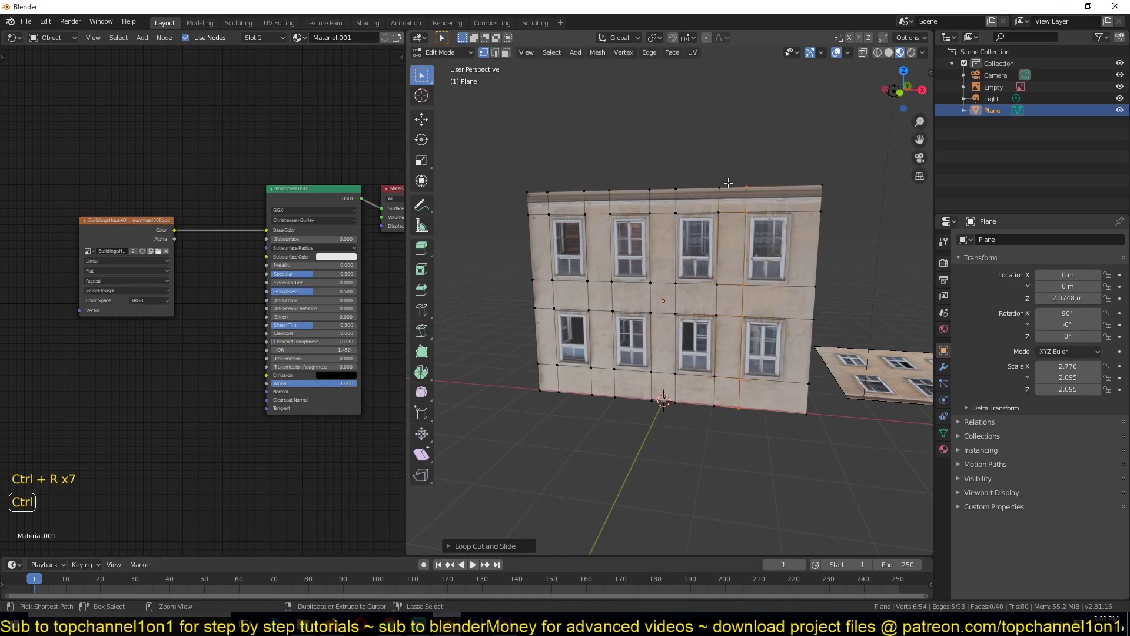
pyautogui.hotkey('ctrl', 'r')
pyautogui.click(778, 184)
pyautogui.click(788, 197)
# Select the eight window faces on the facade and extrude them outward by about 0.06 m
pyautogui.press('Tab')
pyautogui.moveTo(793, 201); pyautogui.dragTo(662, 188, button='middle')
pyautogui.scroll(2, 667, 253)
pyautogui.press('Tab')
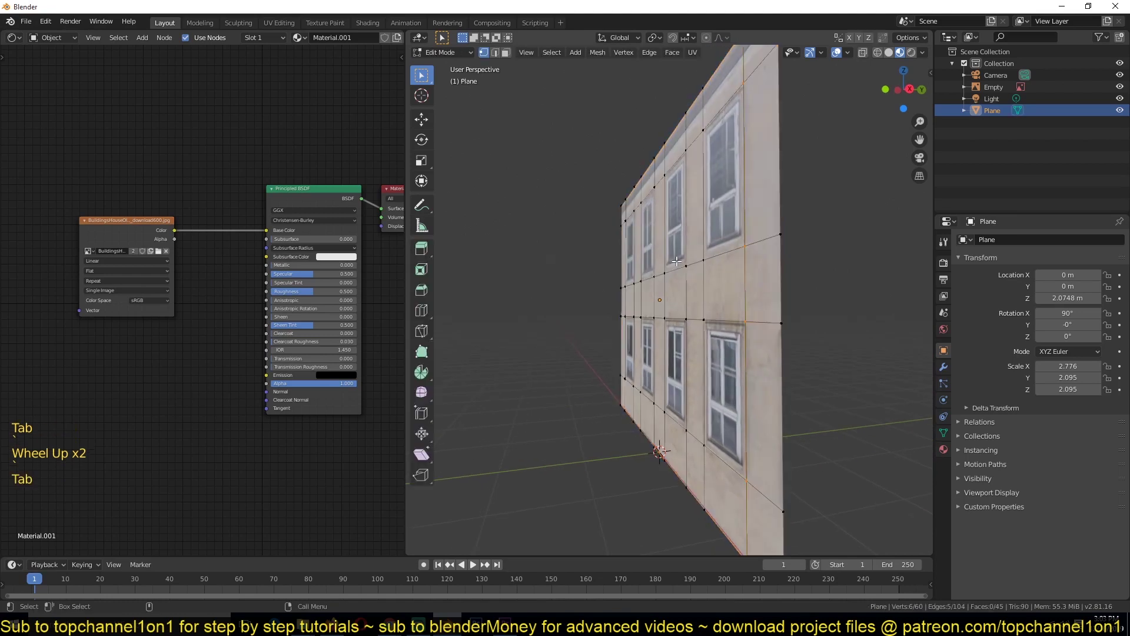
pyautogui.moveTo(677, 261); pyautogui.dragTo(715, 276, button='middle')
pyautogui.press('3')
pyautogui.click(774, 223)
pyautogui.keyDown('shift'); pyautogui.click(693, 225); pyautogui.keyUp('shift')
pyautogui.keyDown('shift'); pyautogui.click(628, 226); pyautogui.keyUp('shift')
pyautogui.keyDown('shift'); pyautogui.click(584, 230); pyautogui.keyUp('shift')
pyautogui.keyDown('shift'); pyautogui.click(589, 333); pyautogui.keyUp('shift')
pyautogui.keyDown('shift'); pyautogui.click(633, 351); pyautogui.keyUp('shift')
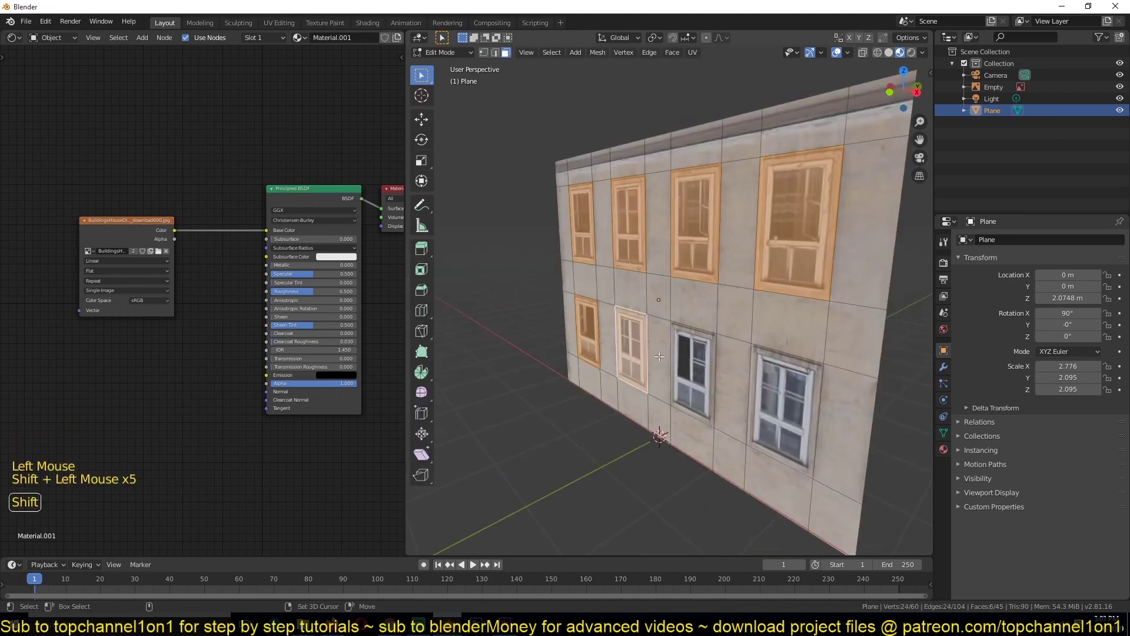
pyautogui.keyDown('shift'); pyautogui.click(692, 353); pyautogui.keyUp('shift')
pyautogui.keyDown('shift'); pyautogui.click(783, 406); pyautogui.keyUp('shift')
pyautogui.scroll(1, 783, 406)
pyautogui.press('e')
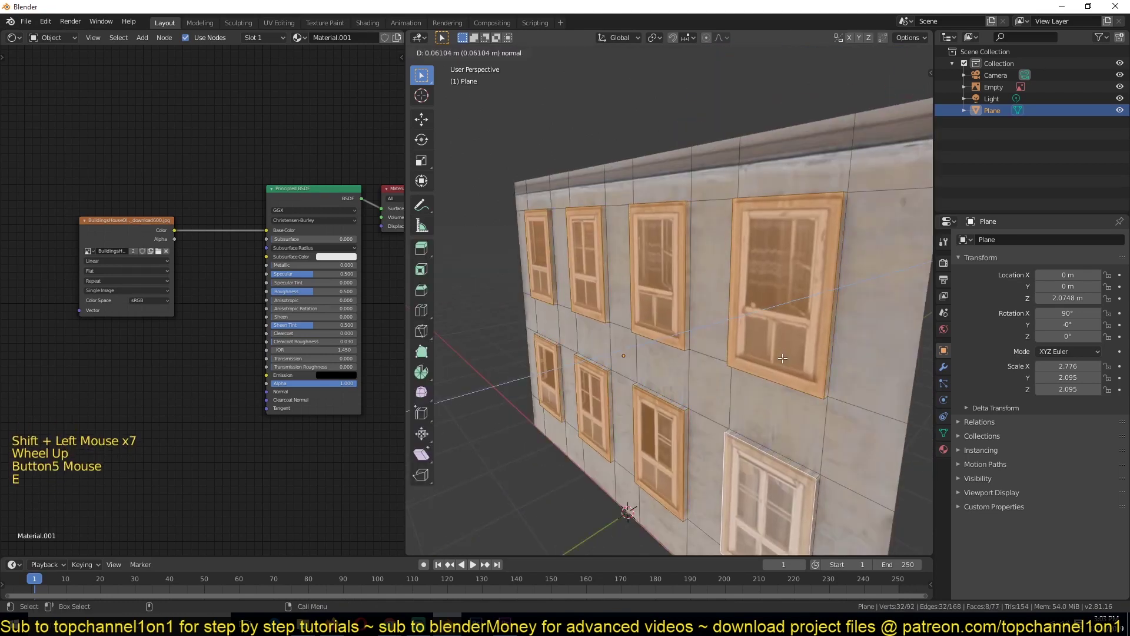
# Return to Object Mode and enable Ambient Occlusion in the Eevee render settings
pyautogui.press('Tab')
pyautogui.moveTo(783, 377); pyautogui.dragTo(778, 251, button='middle')
pyautogui.click(943, 263)
pyautogui.click(969, 319)
pyautogui.scroll(-1, 857, 318)
pyautogui.scroll(2, 778, 251)
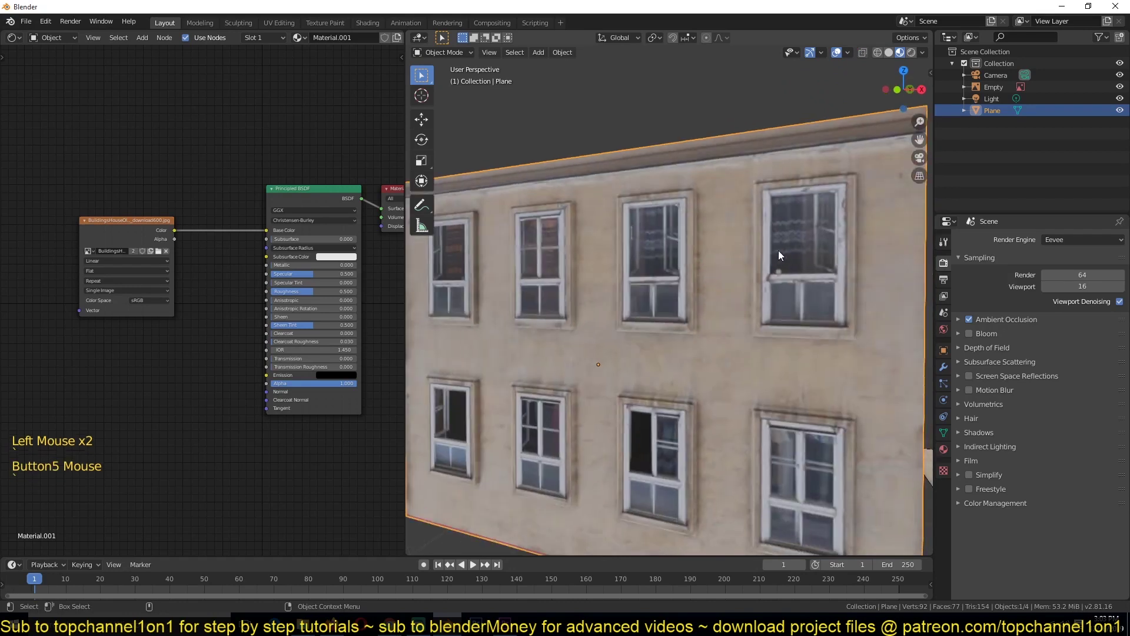
# Examine the sides of the extruded windows up close in Edit Mode
pyautogui.scroll(-1, 730, 270)
pyautogui.moveTo(708, 282); pyautogui.dragTo(761, 300, button='middle')
pyautogui.press('Tab')
pyautogui.scroll(-1, 761, 300)
pyautogui.keyDown('shift'); pyautogui.moveTo(617, 272); pyautogui.dragTo(664, 267, button='middle'); pyautogui.keyUp('shift')
pyautogui.keyDown('shift'); pyautogui.moveTo(775, 256); pyautogui.dragTo(632, 284, button='middle'); pyautogui.keyUp('shift')
pyautogui.scroll(3, 772, 192)
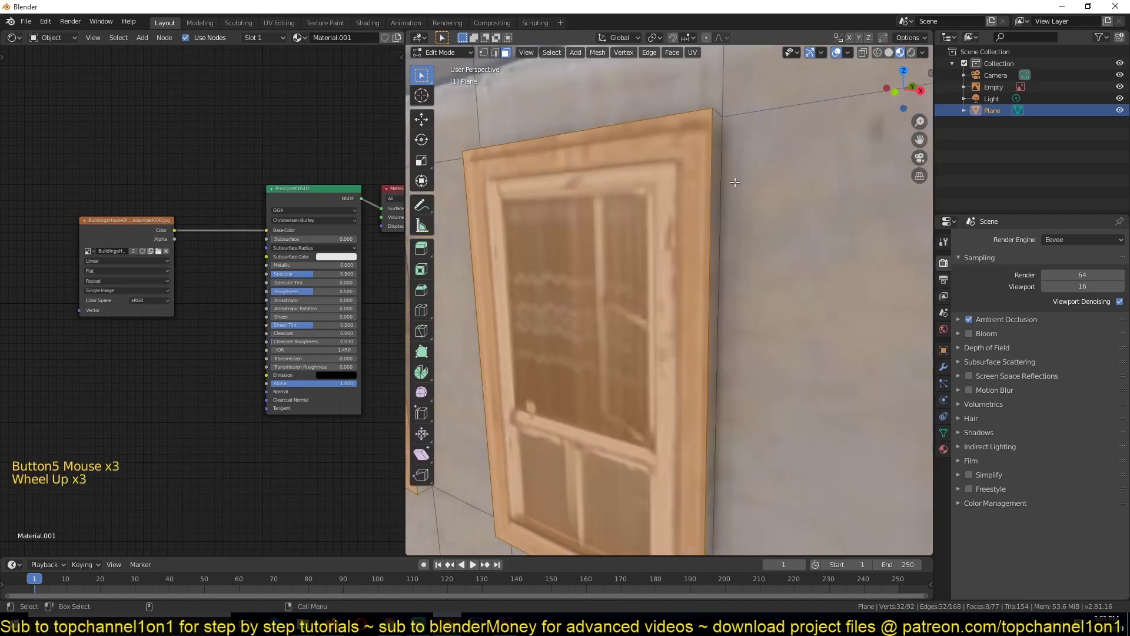
pyautogui.scroll(-2, 671, 163)
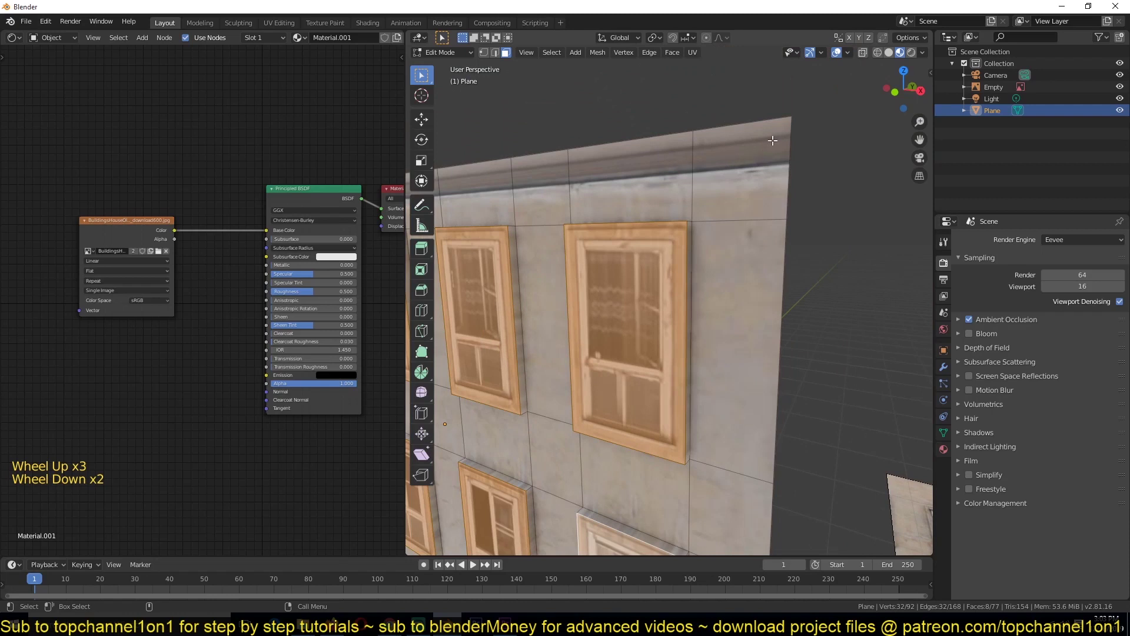
# Inset the eight selected window faces by about 0.027 m and extrude the inner faces slightly inward
pyautogui.press('i')
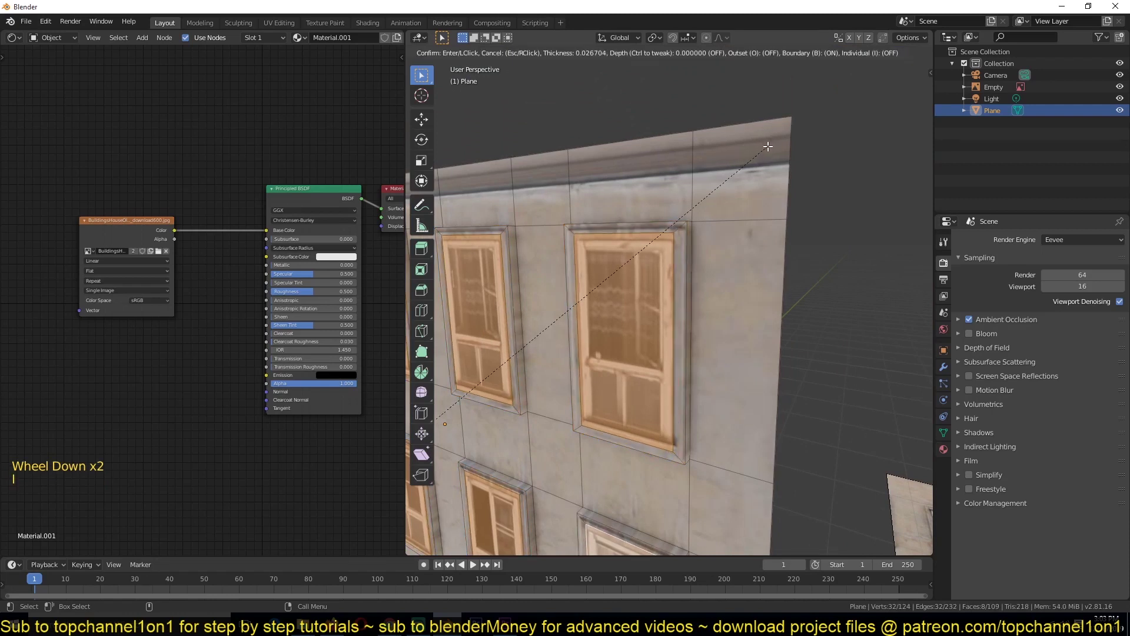
pyautogui.click(768, 146)
pyautogui.press('e')
pyautogui.click(700, 228)
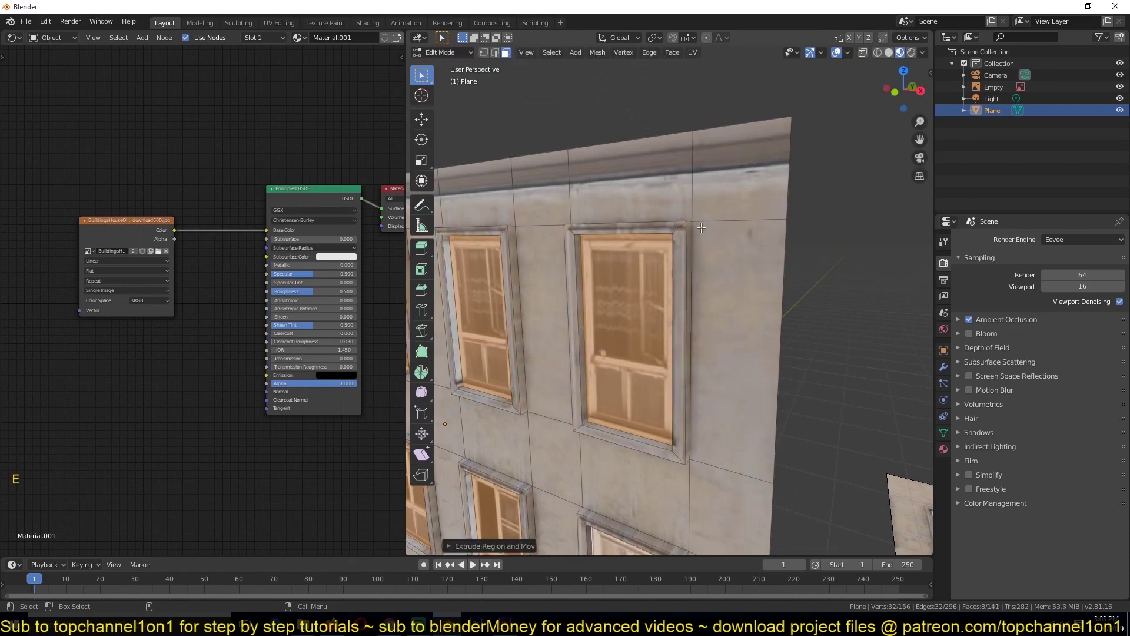
# Examine the recessed windows on the facade from the side and at an angle in Object Mode
pyautogui.press('Tab')
pyautogui.scroll(-3, 736, 247)
pyautogui.press('`')
pyautogui.press('`')
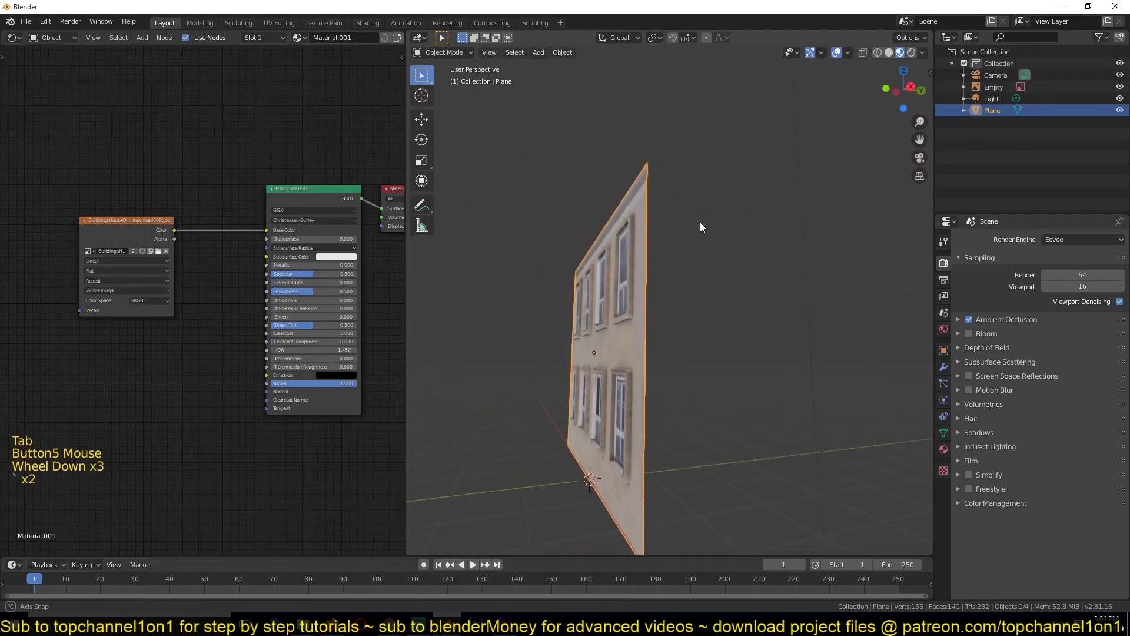
pyautogui.press('`')
pyautogui.scroll(1, 730, 229)
pyautogui.press('`')
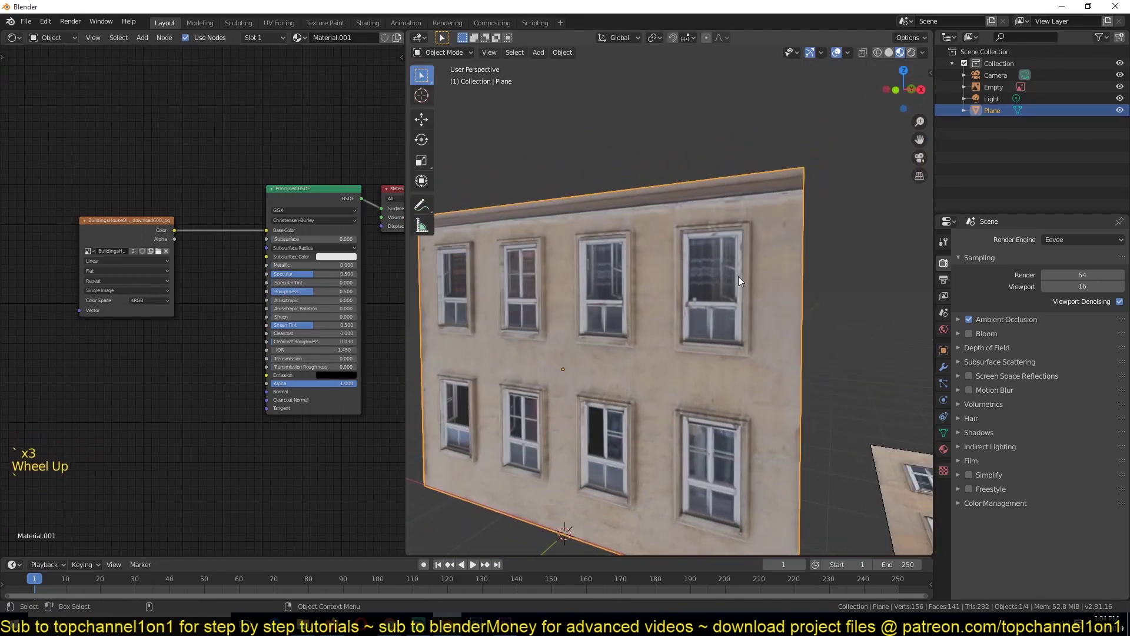
# Inset the window faces once more in Edit Mode and extrude them inward by about 0.015 m
pyautogui.press('Tab')
pyautogui.scroll(2, 729, 289)
pyautogui.press('`')
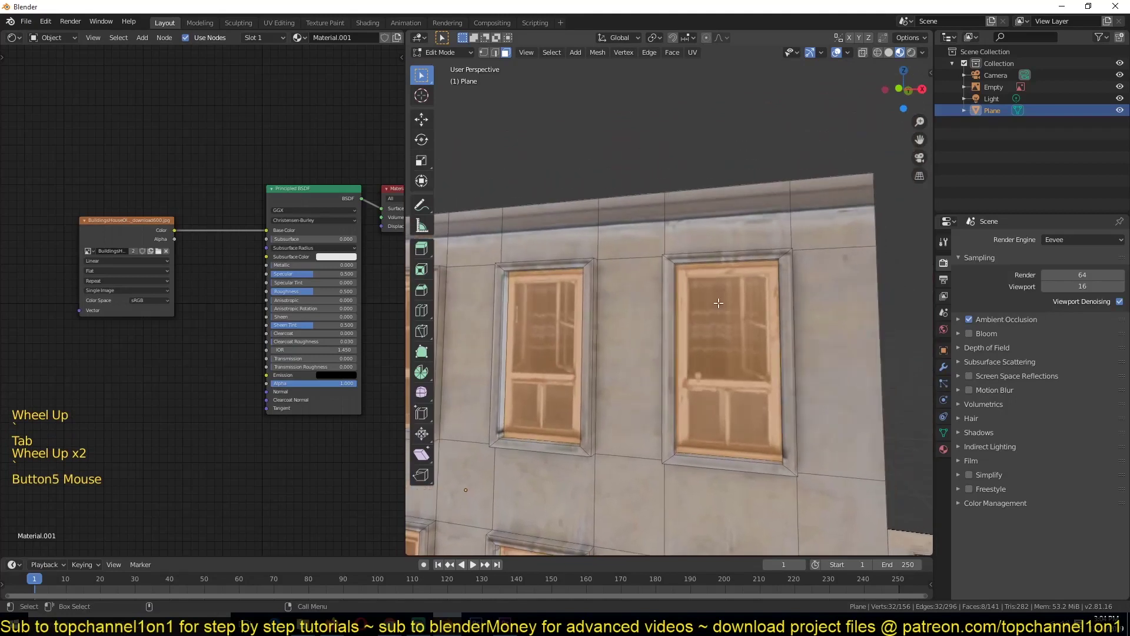
pyautogui.scroll(1, 766, 275)
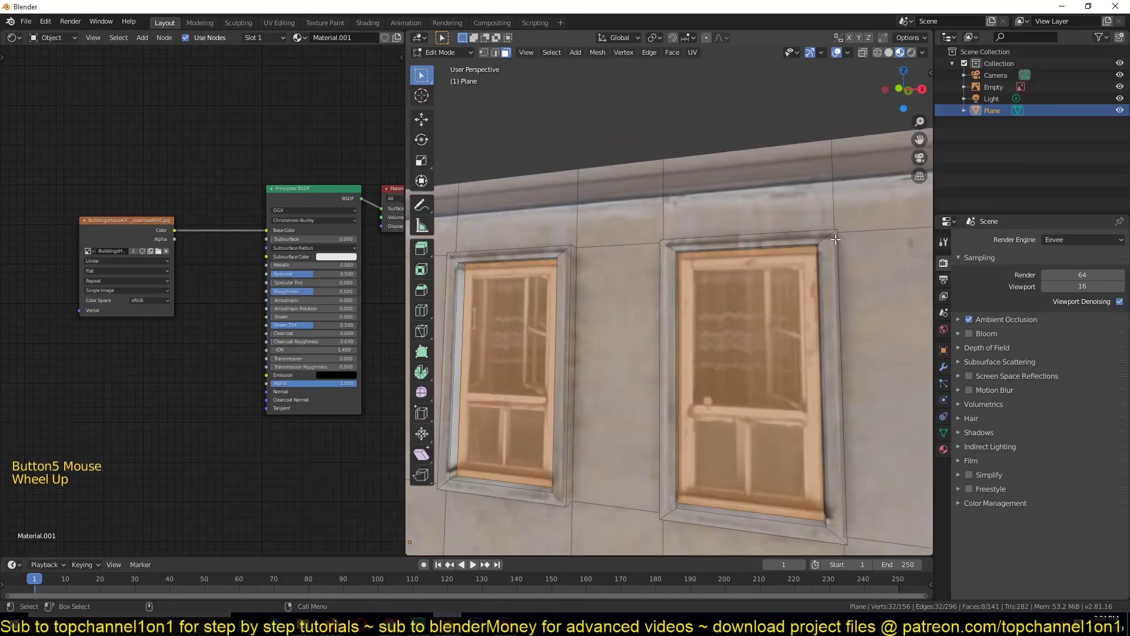
pyautogui.press('i')
pyautogui.click(828, 242)
pyautogui.press('`')
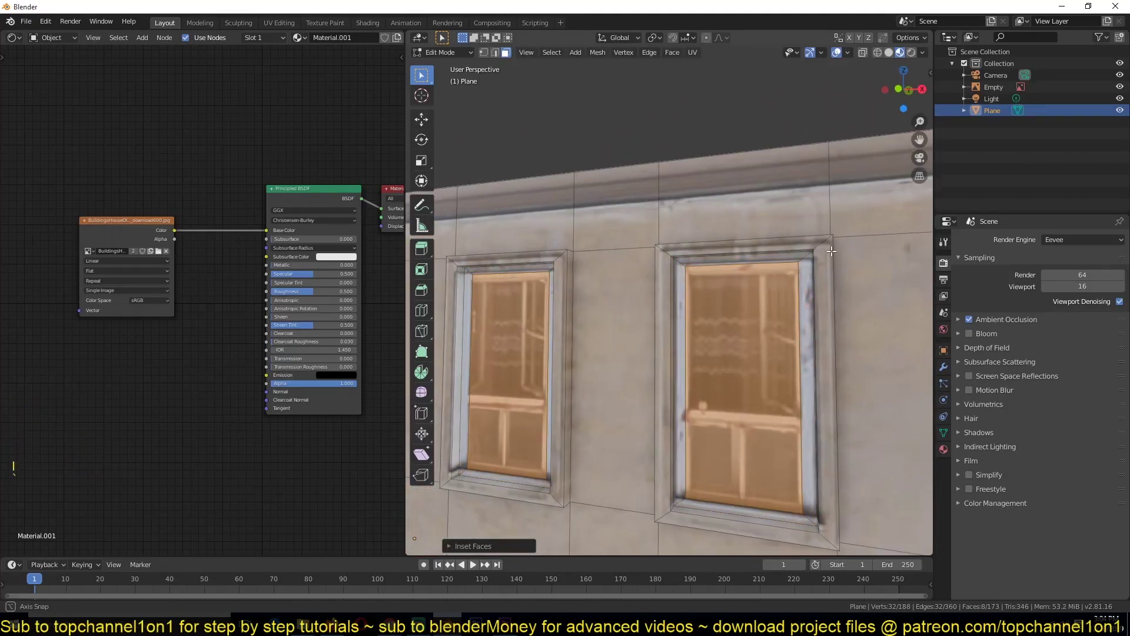
pyautogui.press('e')
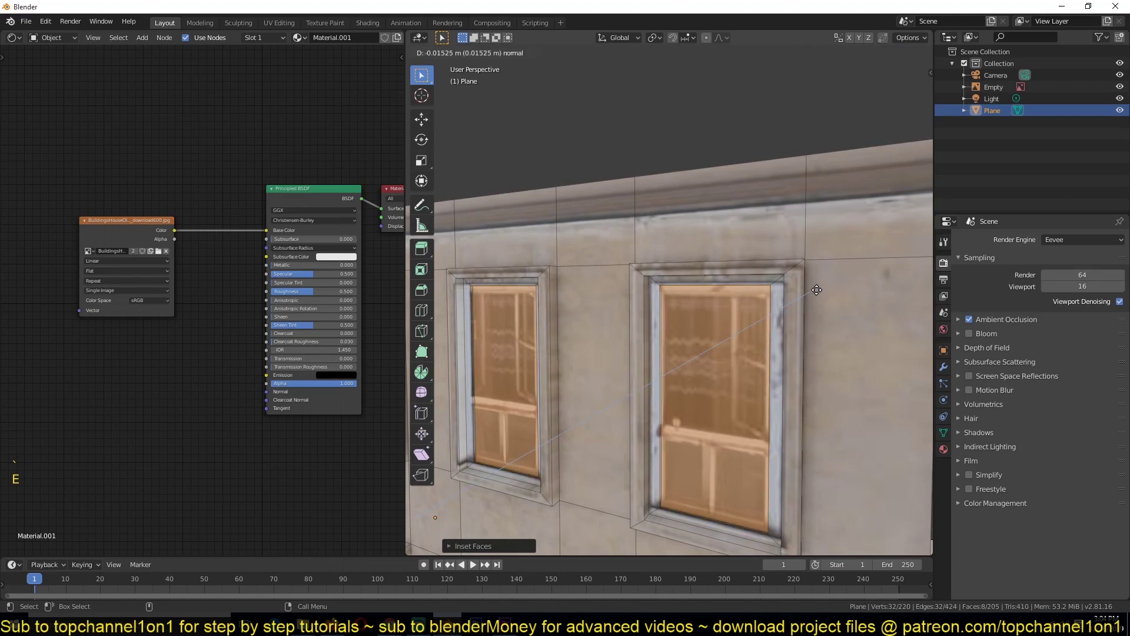
pyautogui.click(815, 287)
# Examine the finished facade in Object Mode from the front, the side and above
pyautogui.press('Tab')
pyautogui.scroll(-5, 809, 293)
pyautogui.press('`')
pyautogui.moveTo(771, 274); pyautogui.dragTo(736, 222, button='middle')
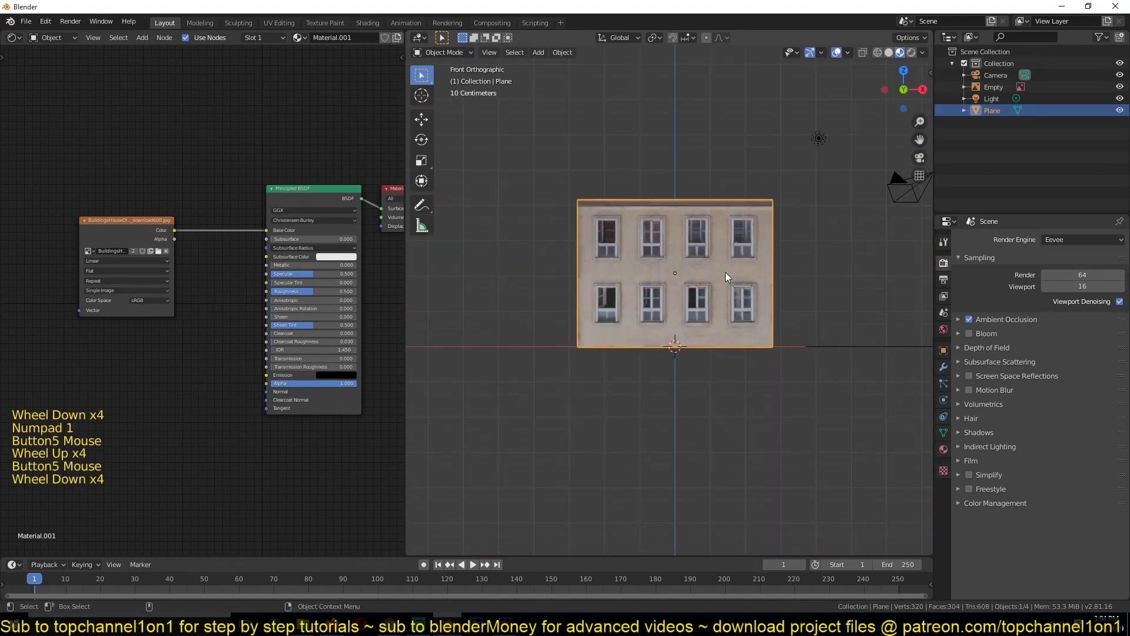
pyautogui.keyDown('shift'); pyautogui.moveTo(725, 294); pyautogui.dragTo(723, 340, button='middle'); pyautogui.keyUp('shift')
pyautogui.scroll(4, 722, 340)
pyautogui.scroll(-4, 739, 312)
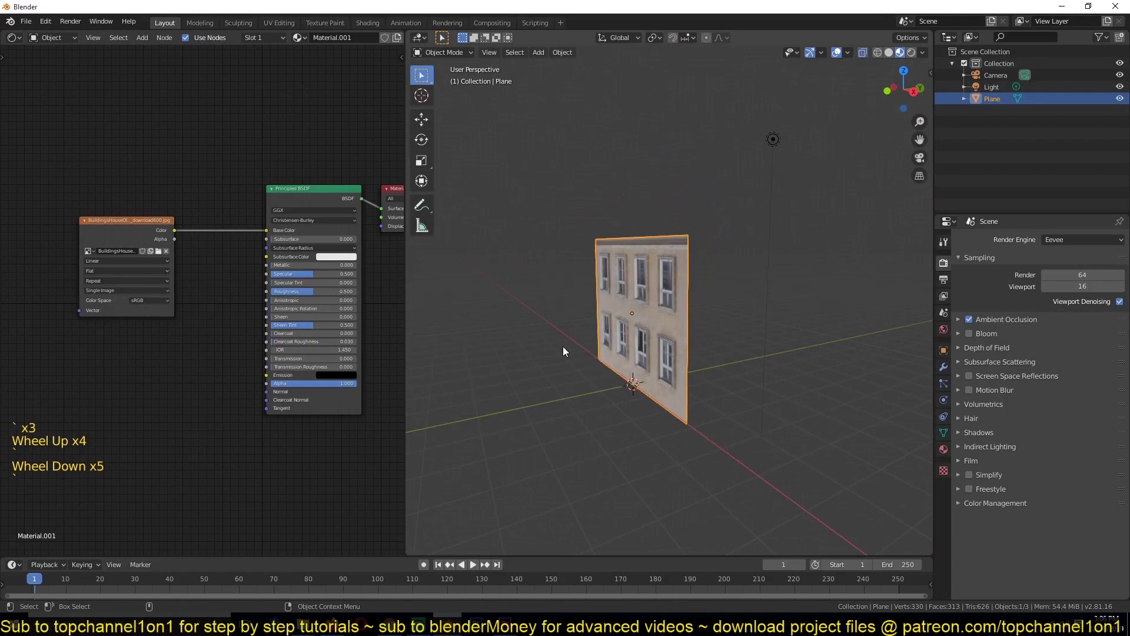
pyautogui.scroll(1, 592, 351)
pyautogui.moveTo(592, 351); pyautogui.dragTo(608, 399, button='middle')
pyautogui.scroll(1, 794, 450)
pyautogui.moveTo(794, 450); pyautogui.dragTo(676, 296, button='middle')
pyautogui.moveTo(699, 400); pyautogui.dragTo(778, 417, button='middle')
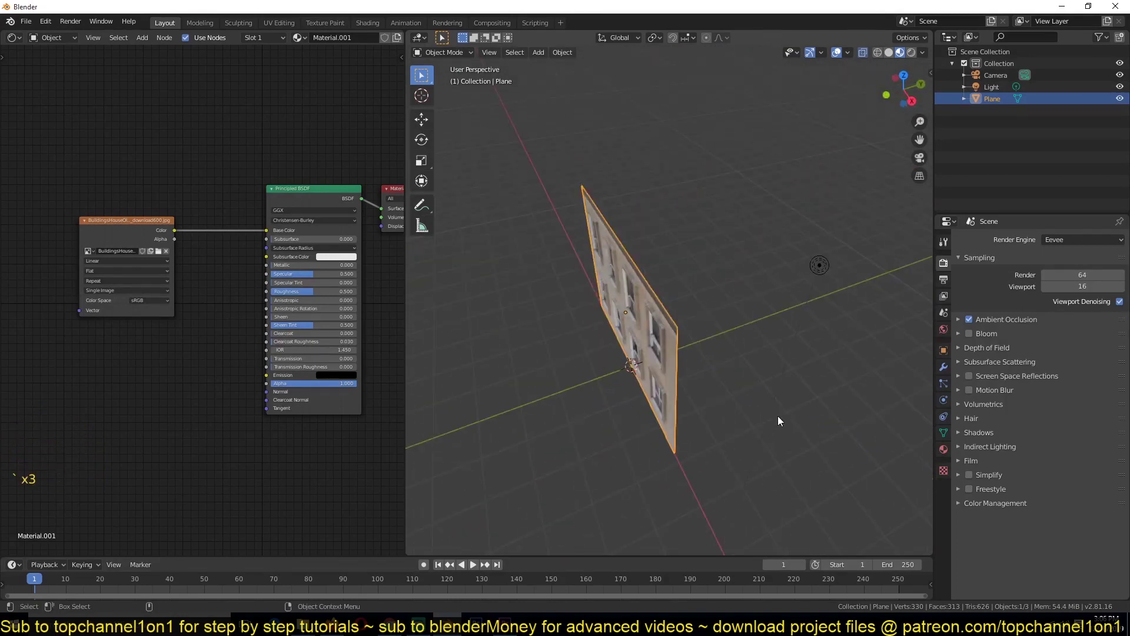
pyautogui.scroll(3, 684, 365)
pyautogui.scroll(-4, 684, 365)
pyautogui.press('Tab')
pyautogui.press('Tab')
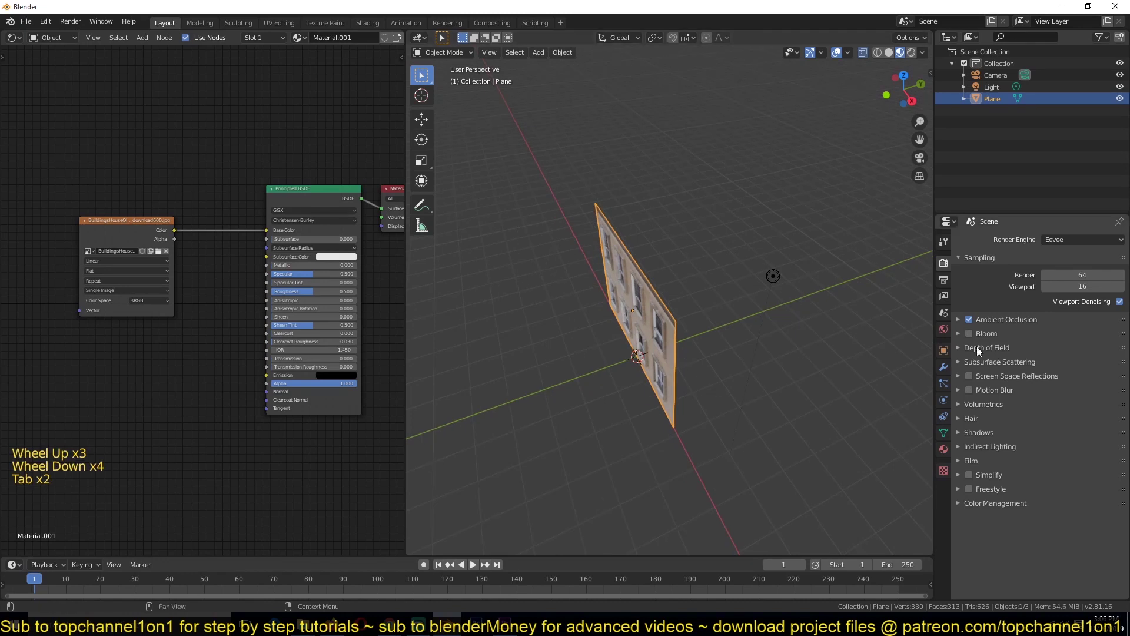
# Add a Mirror modifier to the facade plane
pyautogui.click(942, 366)
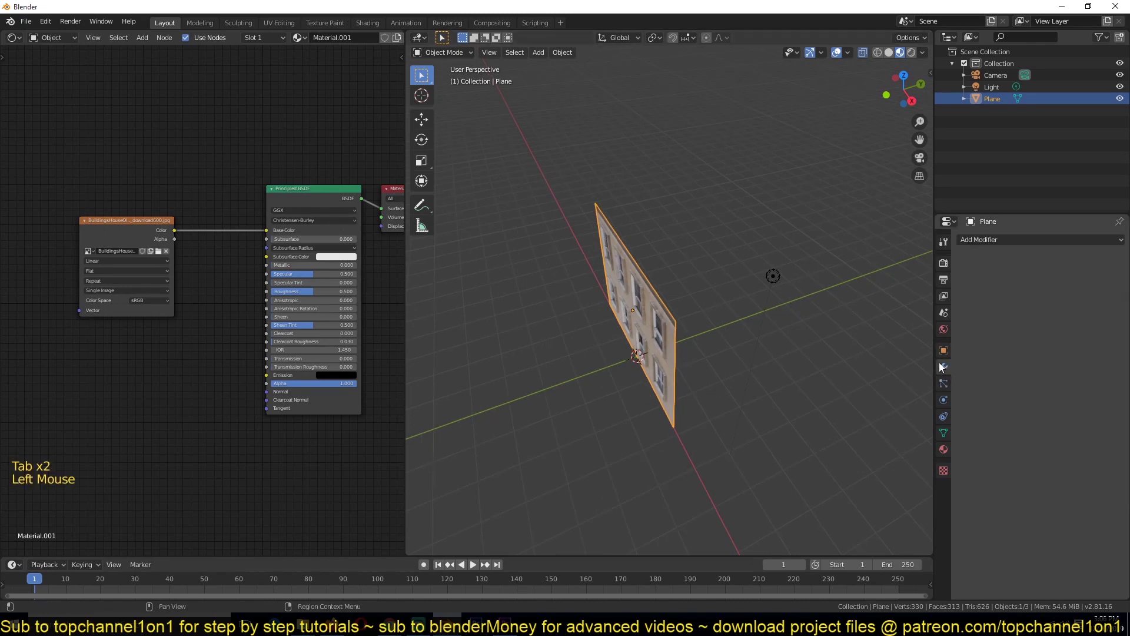
pyautogui.click(1017, 240)
pyautogui.click(893, 366)
pyautogui.scroll(3, 758, 357)
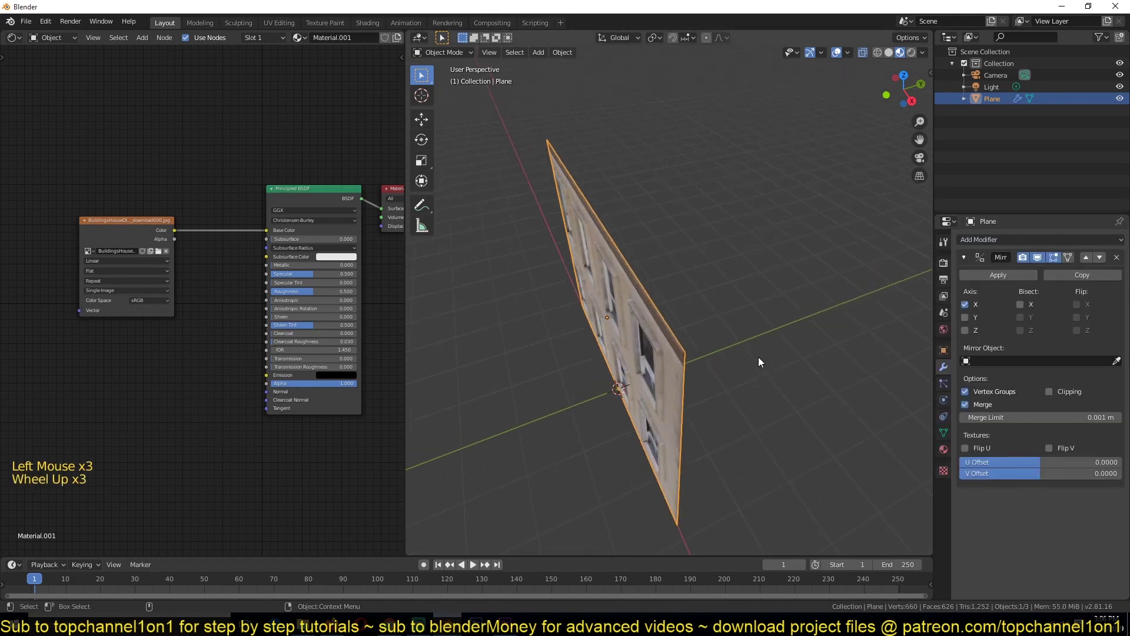
# Add a cube empty in top view and move it behind the facade to about 2.42 m along Y
pyautogui.press('KP_7')
pyautogui.scroll(1, 735, 340)
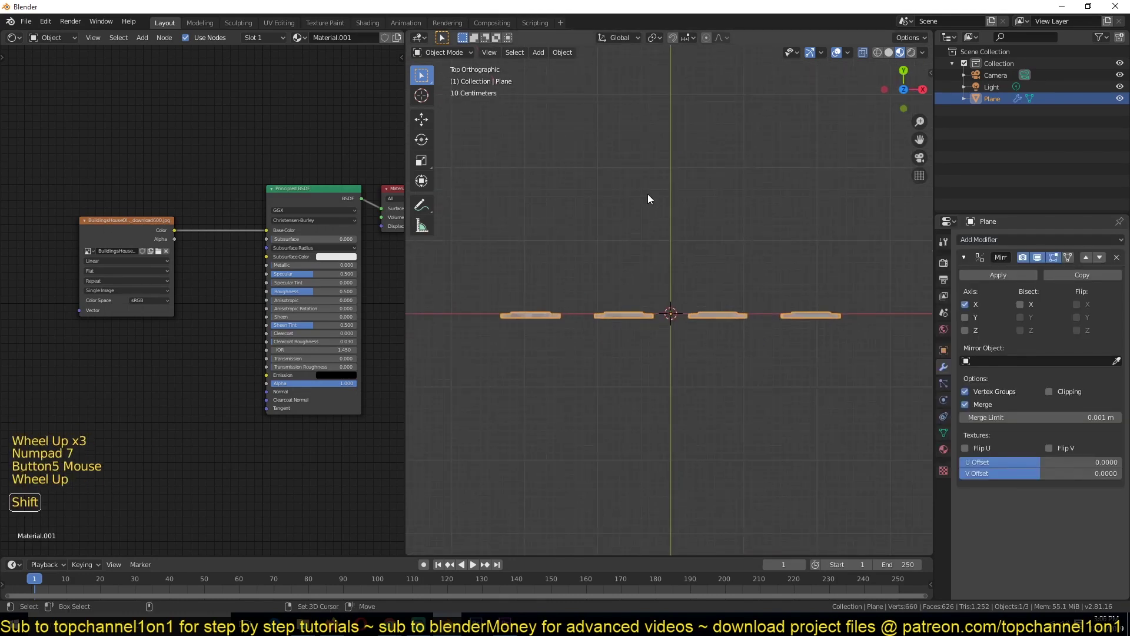
pyautogui.hotkey('shift', 'a')
pyautogui.moveTo(664, 300)
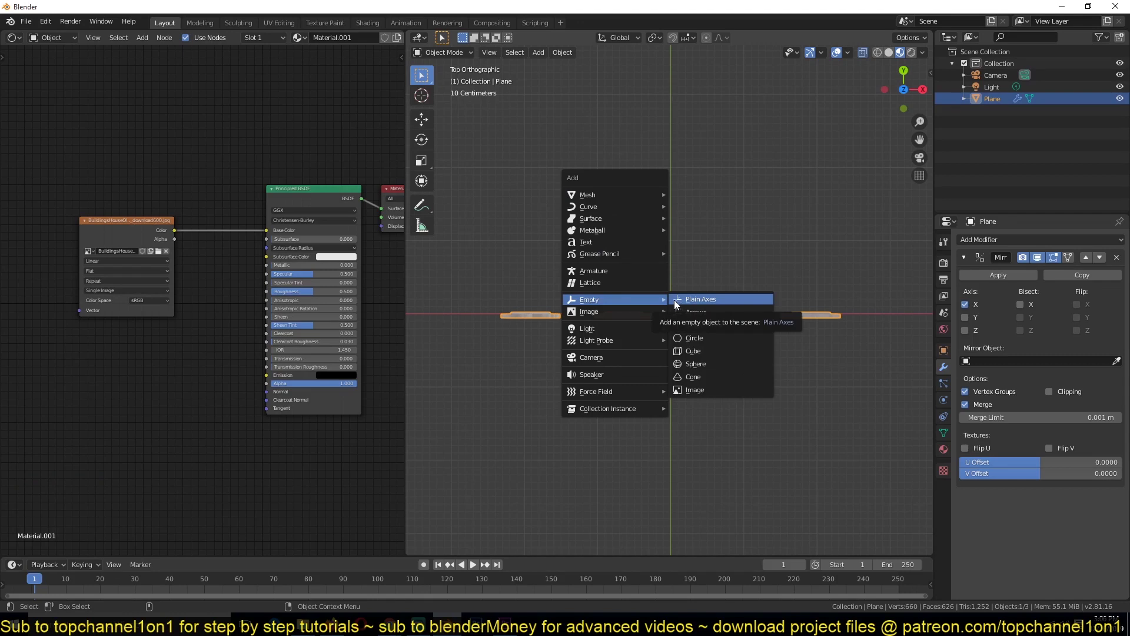
pyautogui.click(708, 350)
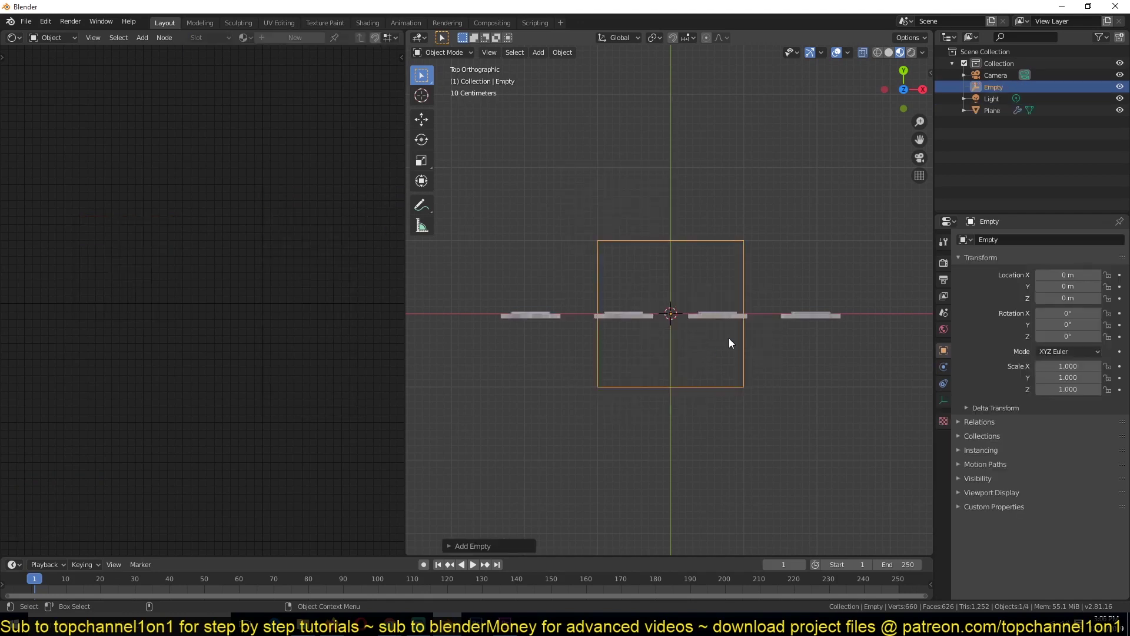
pyautogui.press('g')
pyautogui.click(704, 222)
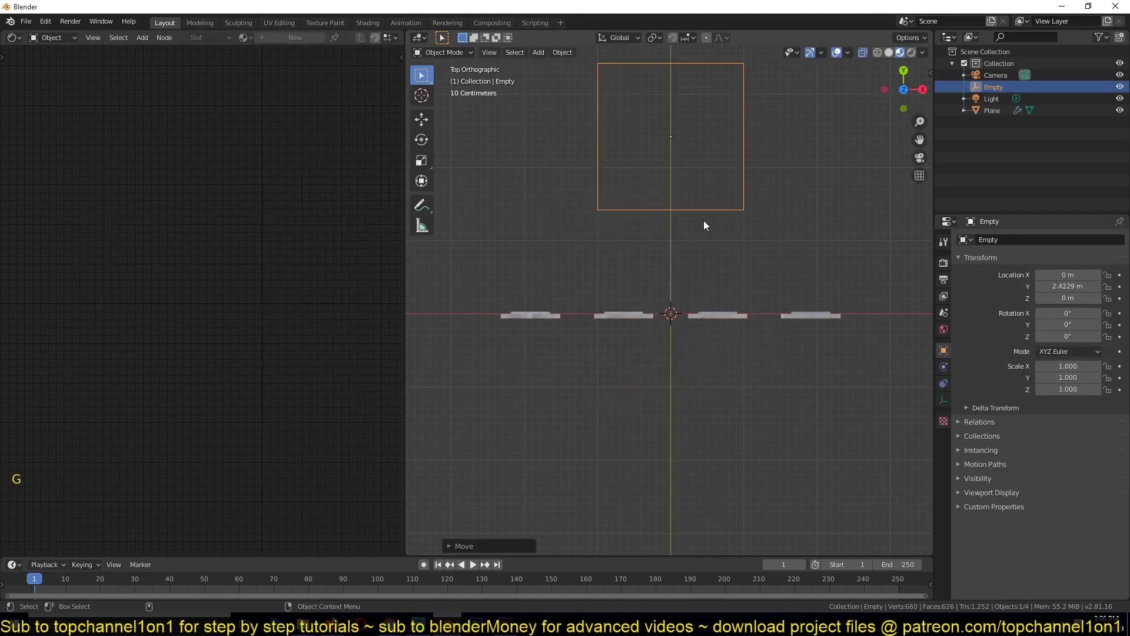
pyautogui.scroll(-2, 701, 185)
# Assign the cube empty as the mirror object of the facade's Mirror modifier, and select the empty
pyautogui.click(704, 316)
pyautogui.click(944, 366)
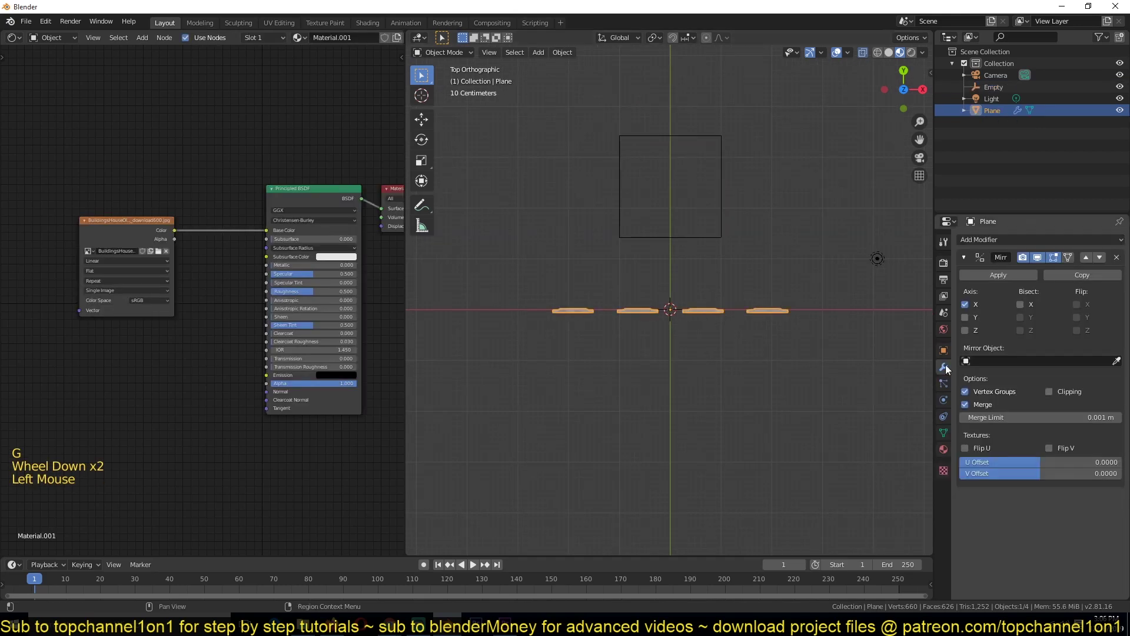
pyautogui.click(1116, 361)
pyautogui.click(857, 356)
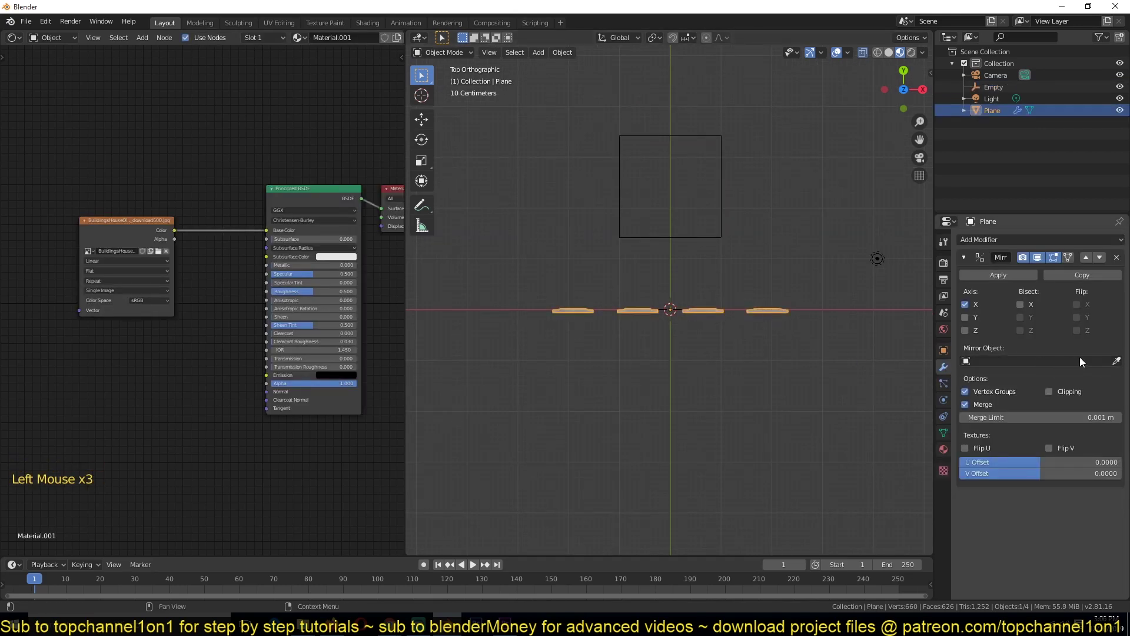
pyautogui.click(1118, 360)
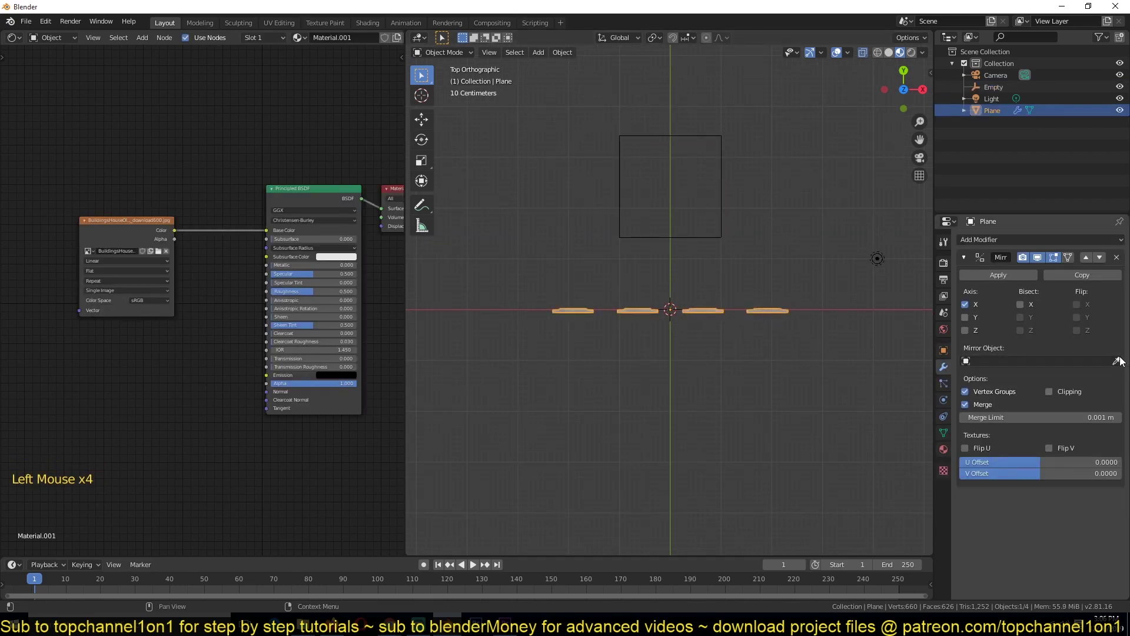
pyautogui.click(724, 194)
pyautogui.scroll(-2, 724, 204)
pyautogui.moveTo(743, 303); pyautogui.dragTo(665, 258, button='middle')
pyautogui.press('`')
pyautogui.click(756, 314)
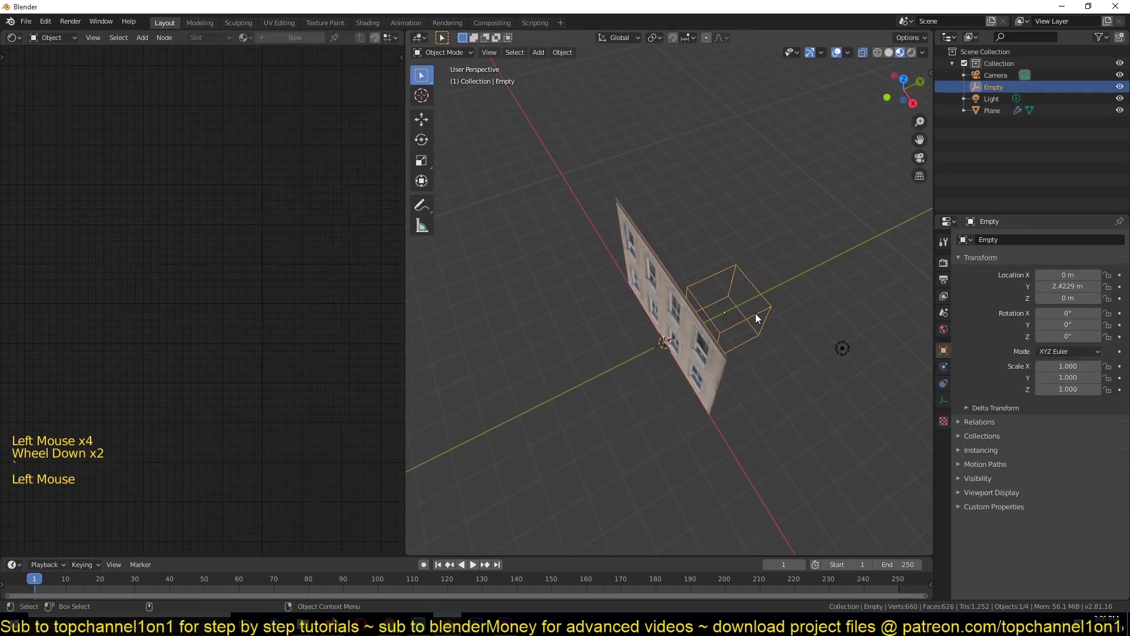
pyautogui.press('r')
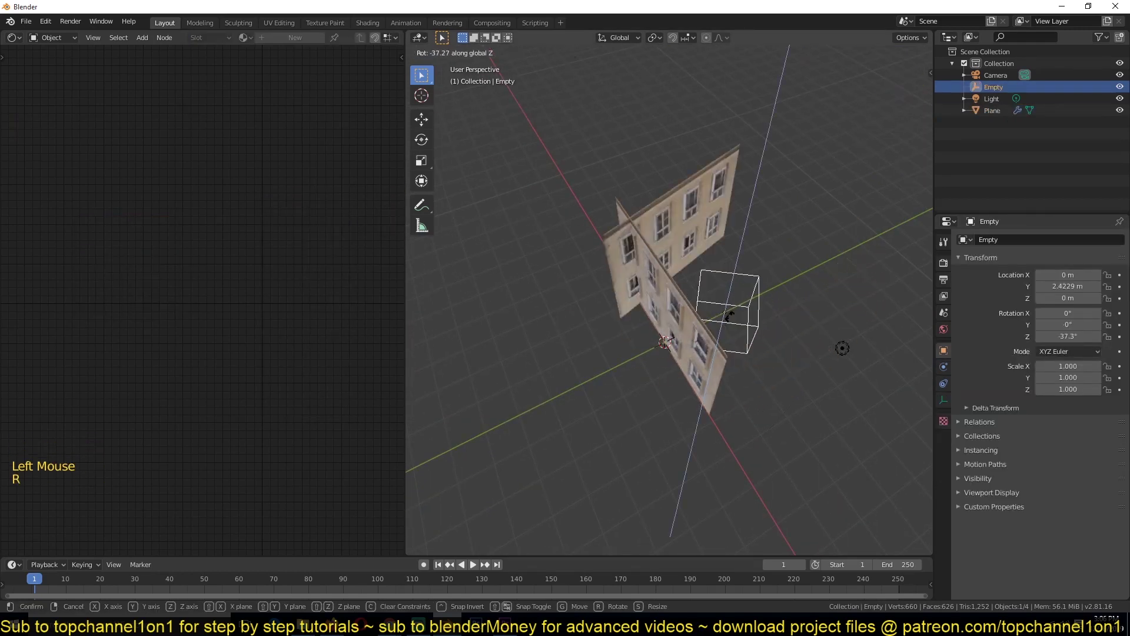
pyautogui.rightClick(774, 253)
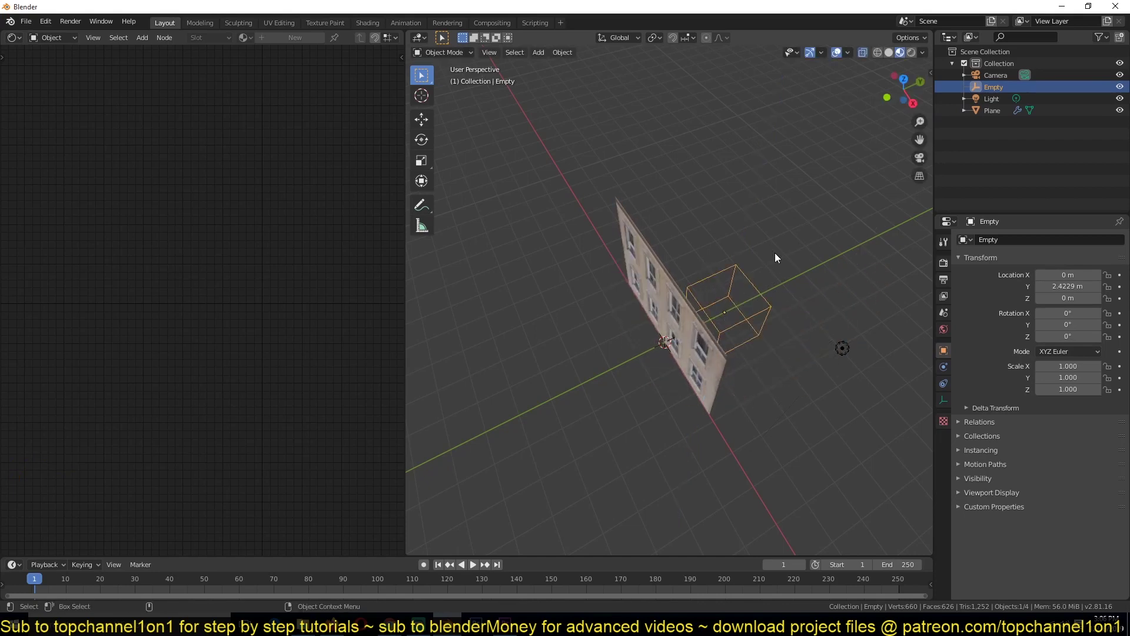
pyautogui.press('KP_7')
pyautogui.scroll(2, 764, 294)
pyautogui.write('r')
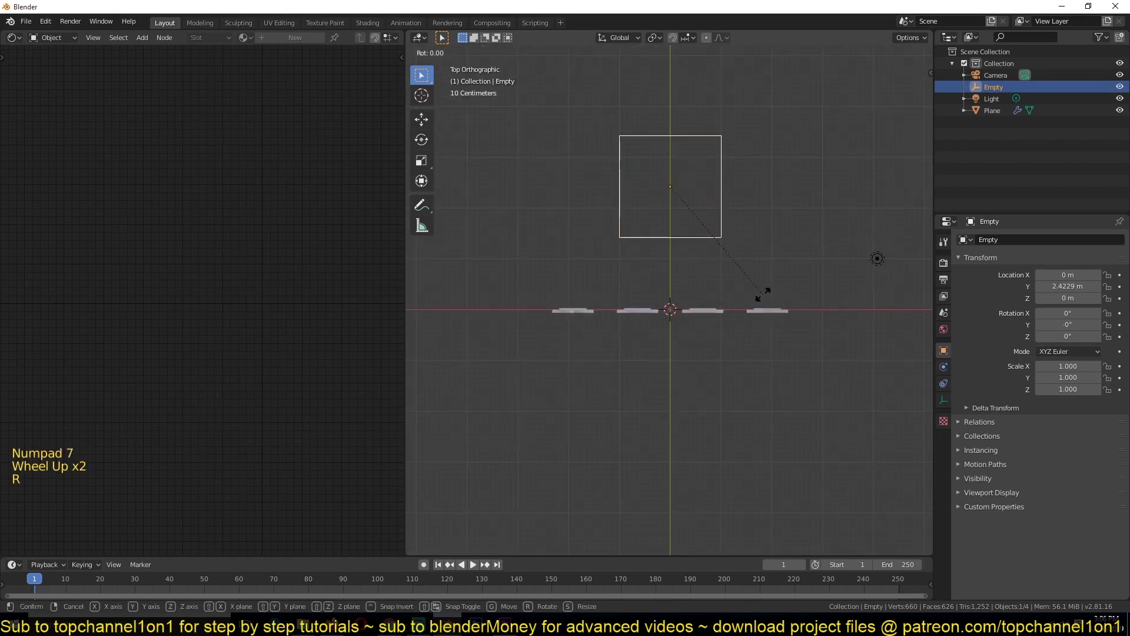
pyautogui.write('90')
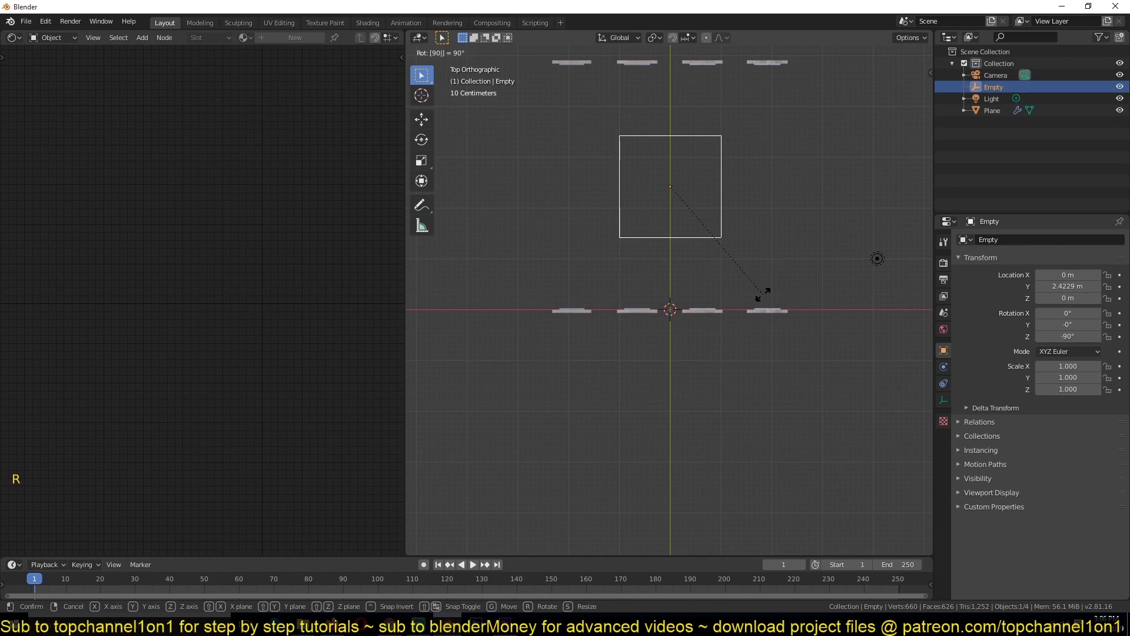
pyautogui.press('Escape')
# Rotate the cube empty in top view by 45° clockwise, to a Z rotation of -45°
pyautogui.write('r')
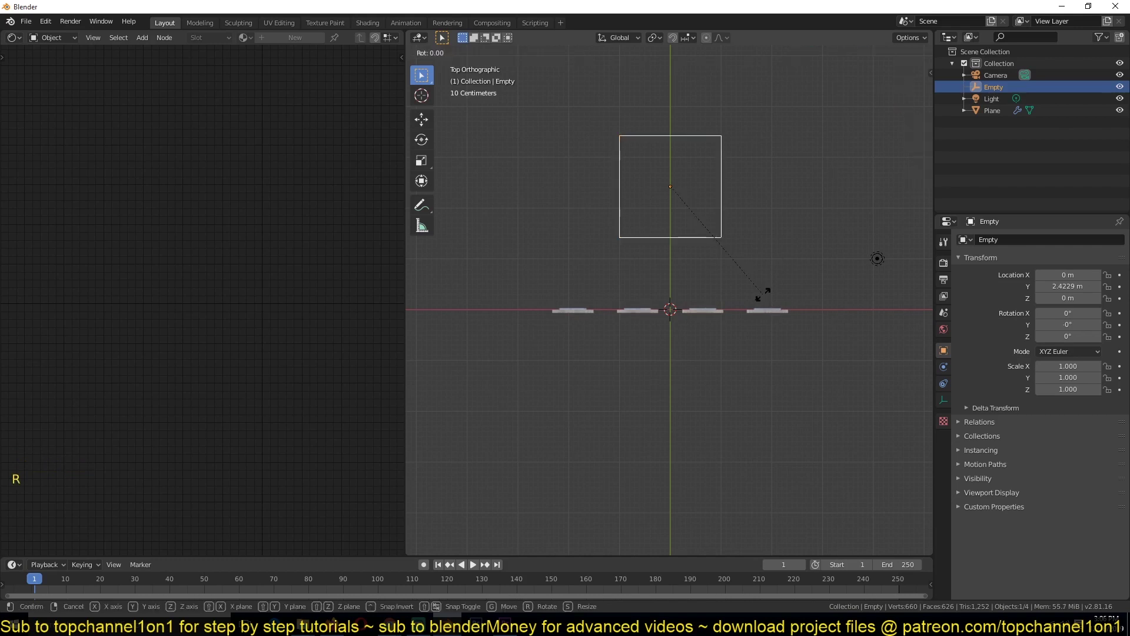
pyautogui.write('45')
pyautogui.press('Return')
# Examine the corner where the facade and its mirrored copy meet, in see-through and Material Preview shading
pyautogui.scroll(-1, 666, 323)
pyautogui.press('z')
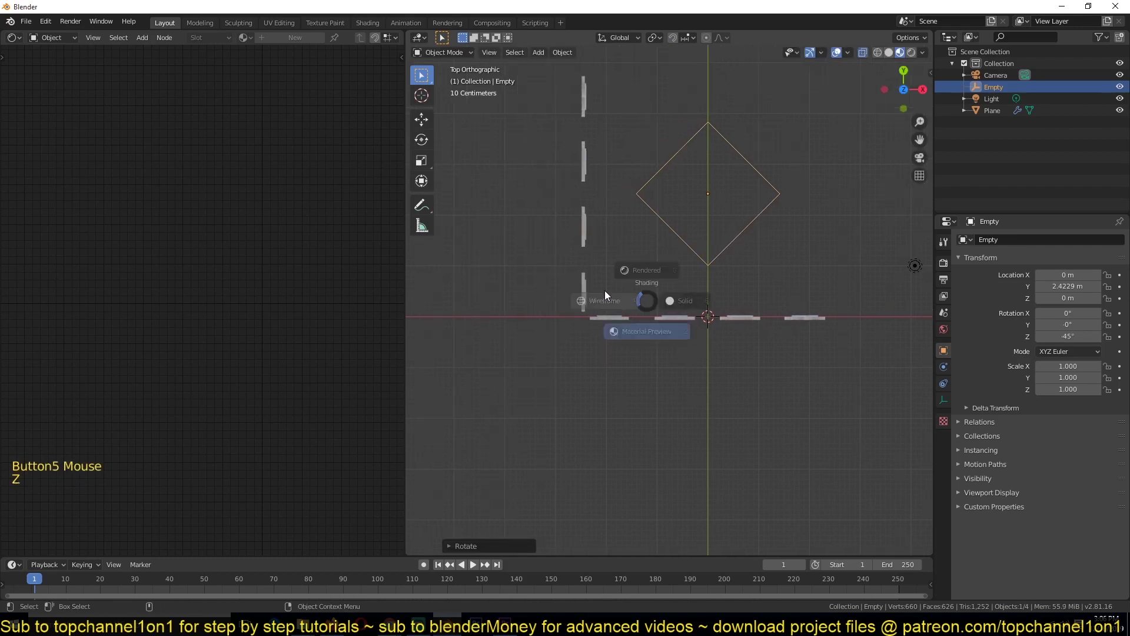
pyautogui.scroll(3, 565, 301)
pyautogui.keyDown('shift'); pyautogui.moveTo(563, 300); pyautogui.dragTo(656, 326, button='middle'); pyautogui.keyUp('shift')
pyautogui.press('z')
pyautogui.moveTo(759, 317)
pyautogui.mouseDown(button='middle')
pyautogui.moveTo(790, 280)
pyautogui.moveTo(701, 251)
pyautogui.mouseUp(button='middle')
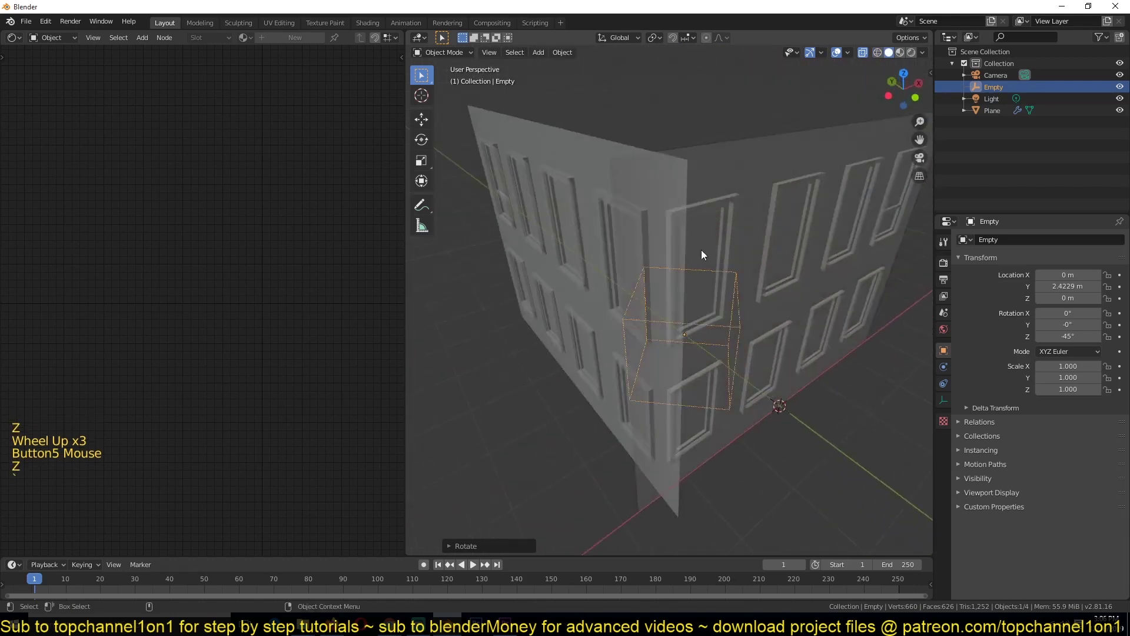
pyautogui.click(898, 53)
pyautogui.click(864, 53)
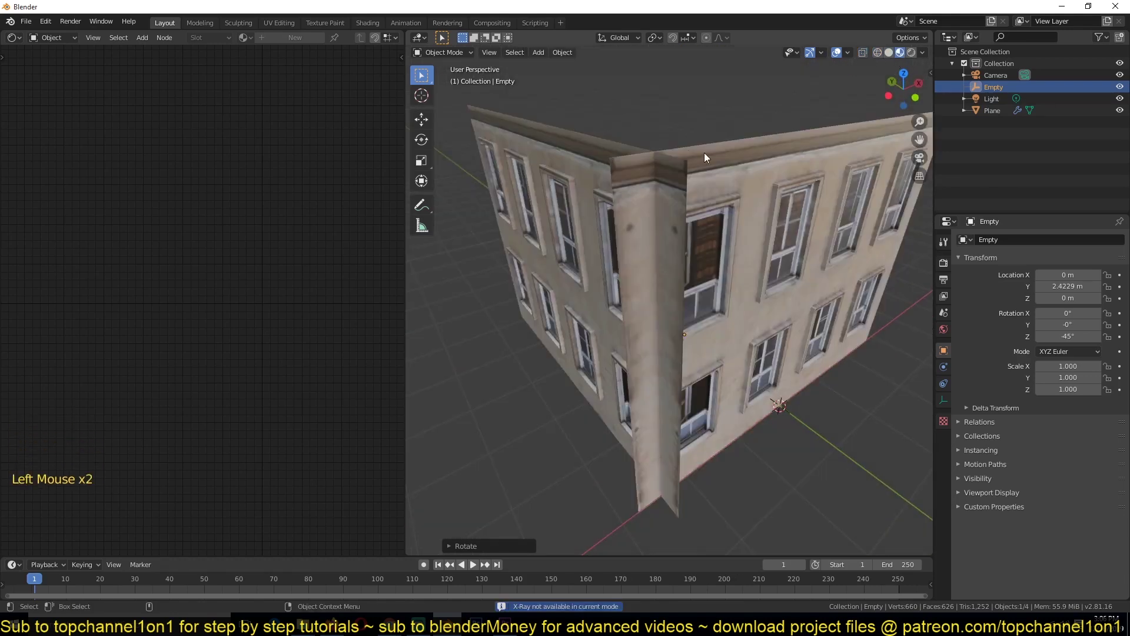
# Move the cube empty in wireframe top view to about X -0.18 m, Y 2.59 m to align the wall corner
pyautogui.scroll(-3, 703, 153)
pyautogui.press('KP_7')
pyautogui.scroll(2, 646, 220)
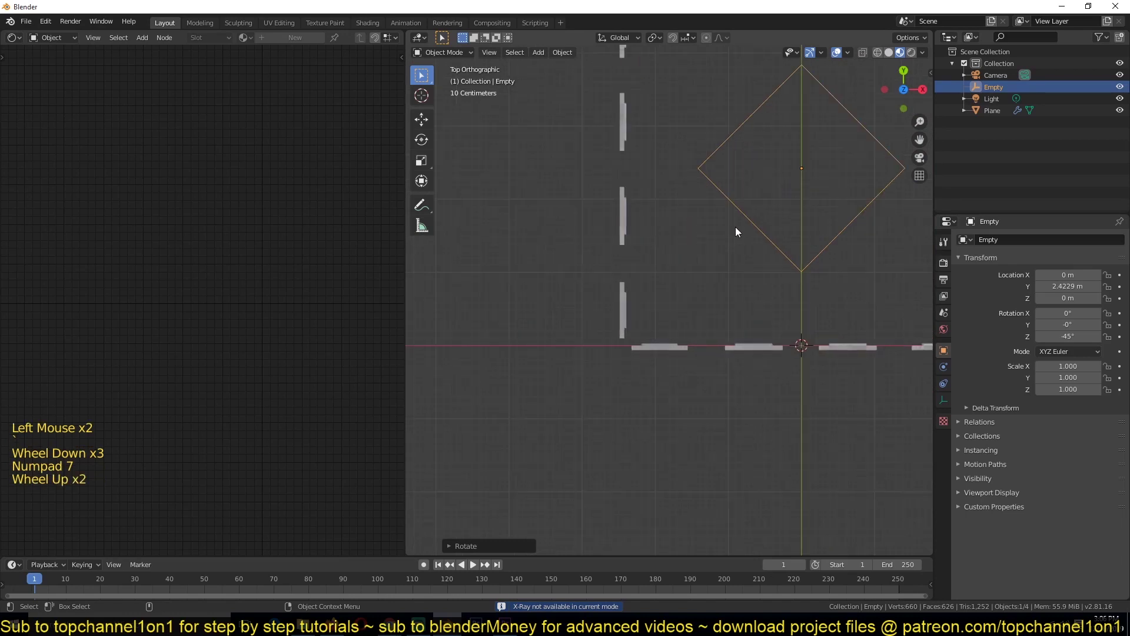
pyautogui.press('z')
pyautogui.scroll(1, 687, 263)
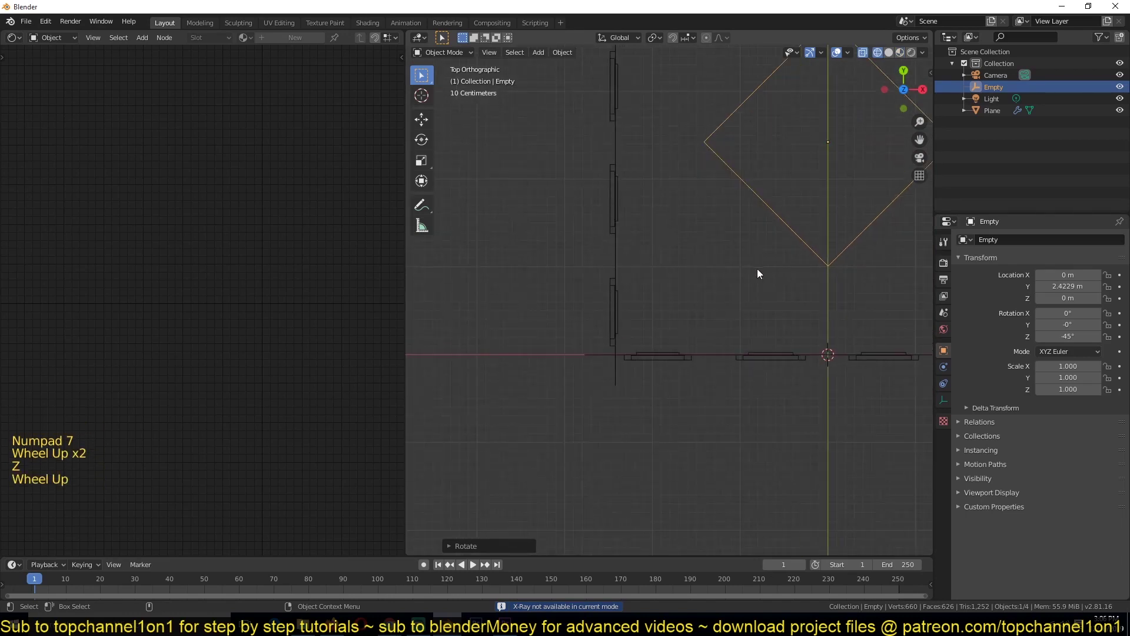
pyautogui.press('g')
pyautogui.click(784, 177)
# Fine-tune the cube empty's position to about X -0.183 m, Y 2.592 m so the two walls meet at the corner
pyautogui.scroll(5, 717, 285)
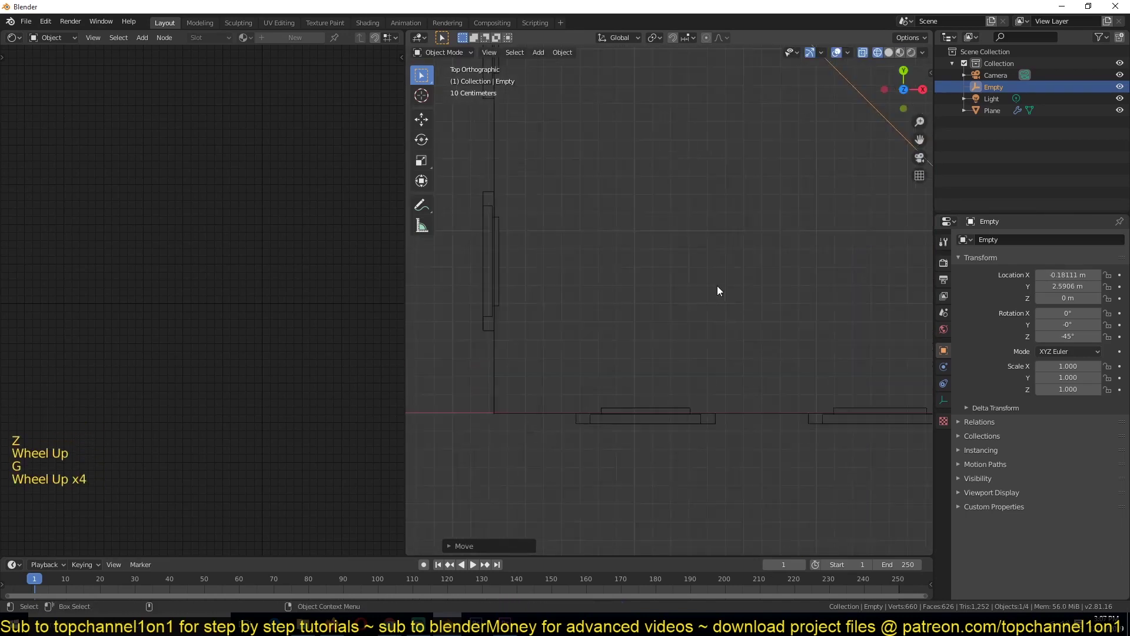
pyautogui.keyDown('shift'); pyautogui.moveTo(630, 313); pyautogui.dragTo(796, 242, button='middle'); pyautogui.keyUp('shift')
pyautogui.scroll(5, 744, 194)
pyautogui.scroll(12, 687, 344)
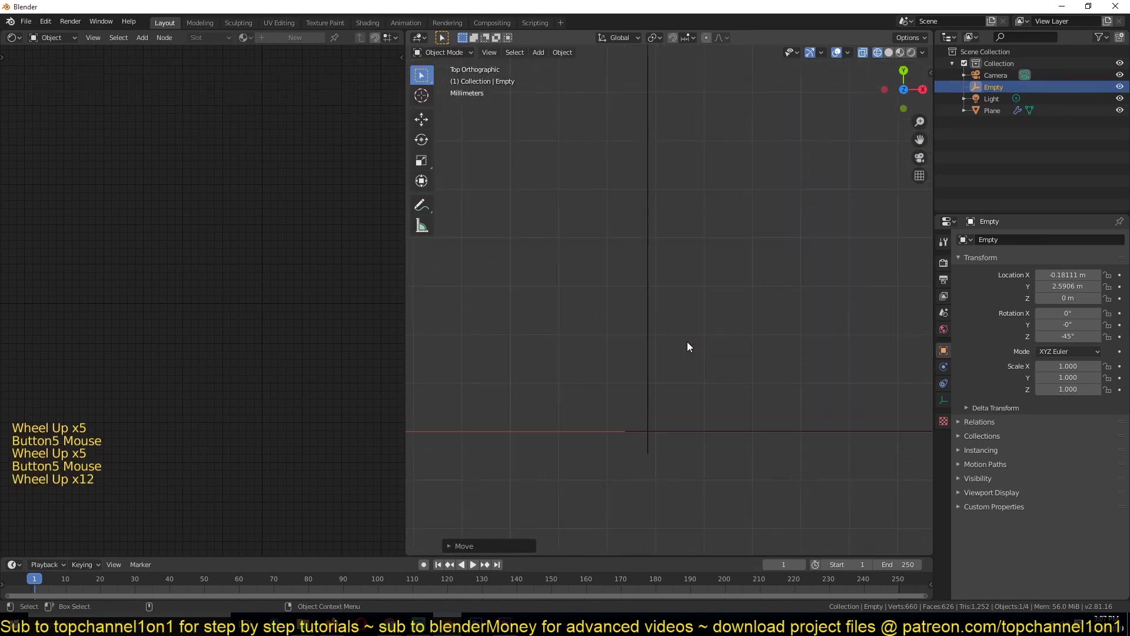
pyautogui.scroll(4, 684, 282)
pyautogui.scroll(5, 668, 350)
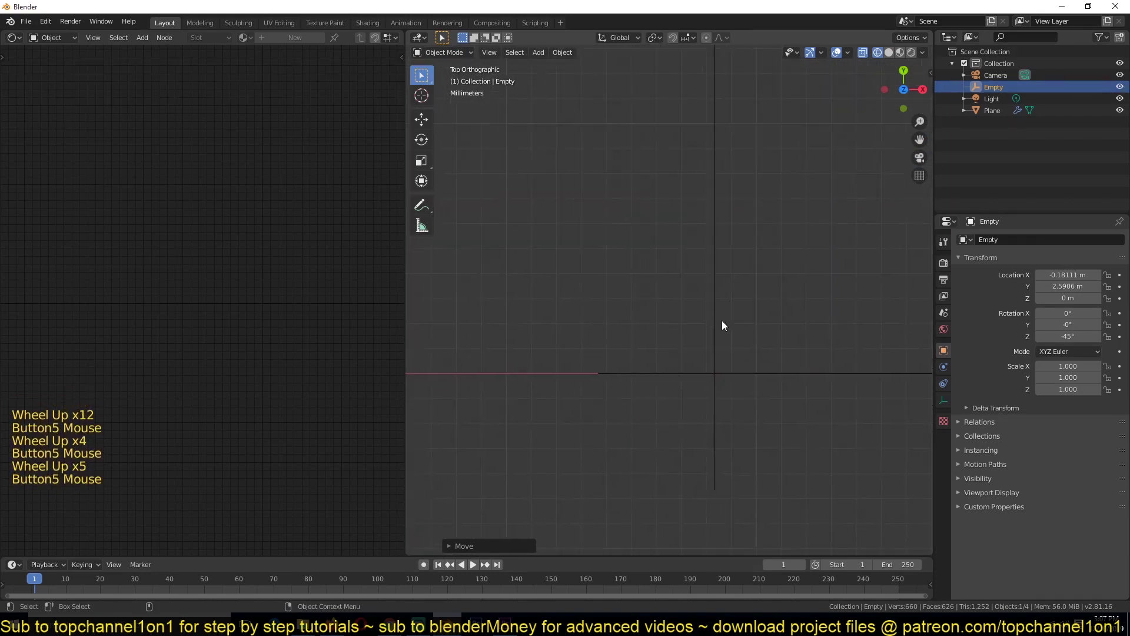
pyautogui.press('h')
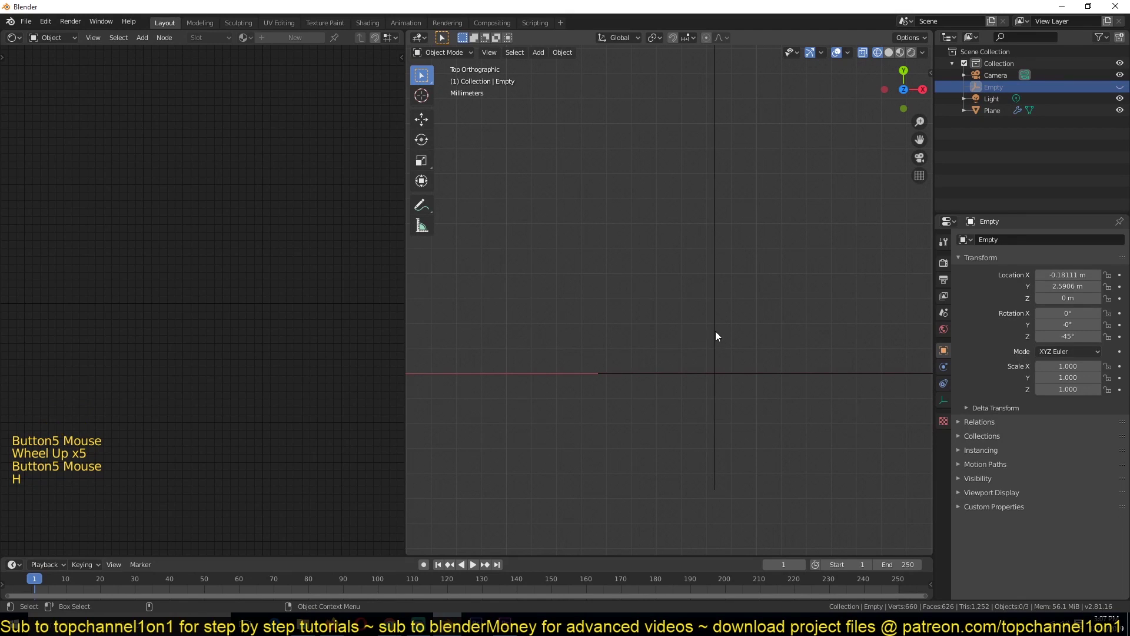
pyautogui.press('g')
pyautogui.scroll(-7, 724, 282)
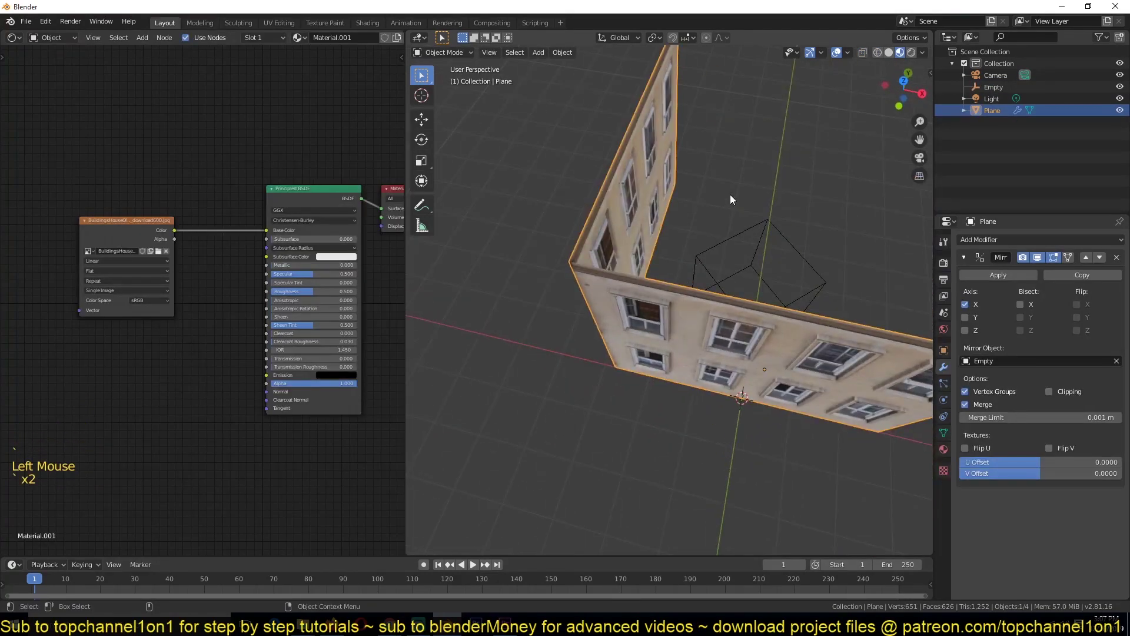
# Enable the Y axis in the facade's Mirror modifier to form four walls, and show them in wireframe top view
pyautogui.scroll(-2, 635, 201)
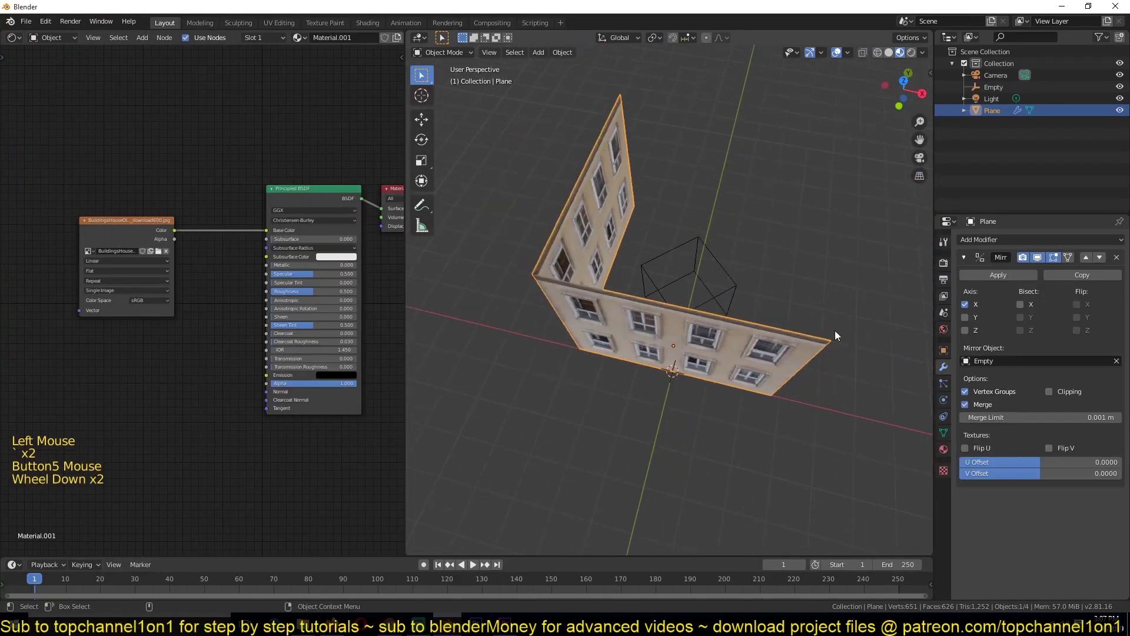
pyautogui.click(965, 317)
pyautogui.press('KP_7')
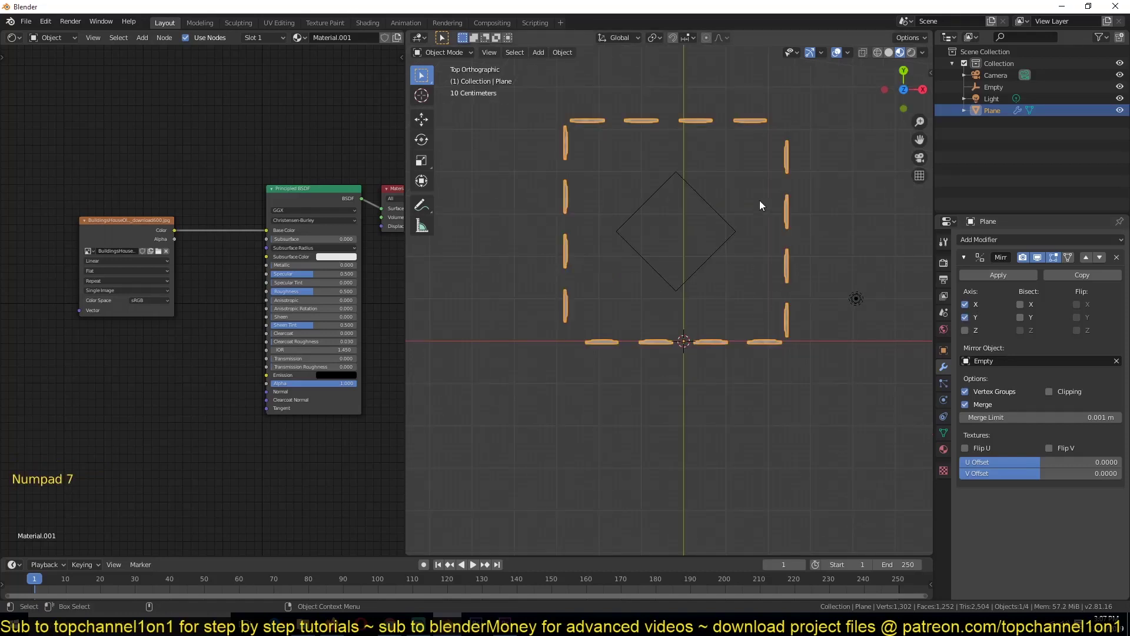
pyautogui.keyDown('shift'); pyautogui.moveTo(753, 211); pyautogui.dragTo(671, 316, button='middle'); pyautogui.keyUp('shift')
pyautogui.press('z')
pyautogui.scroll(2, 713, 224)
pyautogui.keyDown('shift'); pyautogui.moveTo(542, 214); pyautogui.dragTo(724, 212, button='middle'); pyautogui.keyUp('shift')
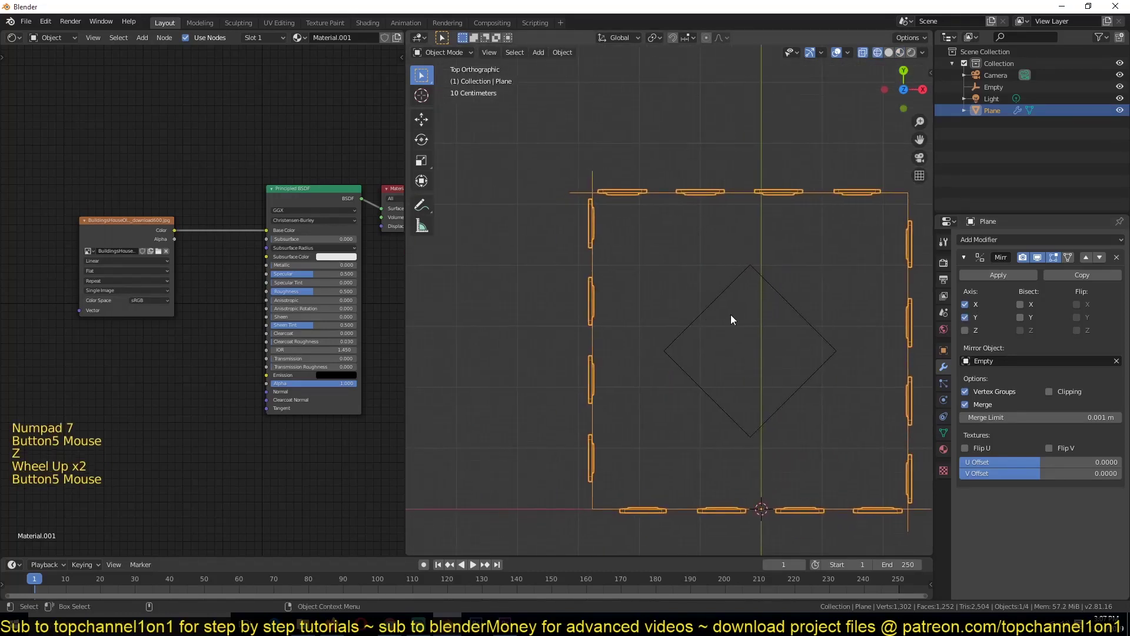
# Slide the cube empty diagonally to about X 0 m, Y 2.78 m to close the corners of the four walls
pyautogui.click(740, 287)
pyautogui.press('g')
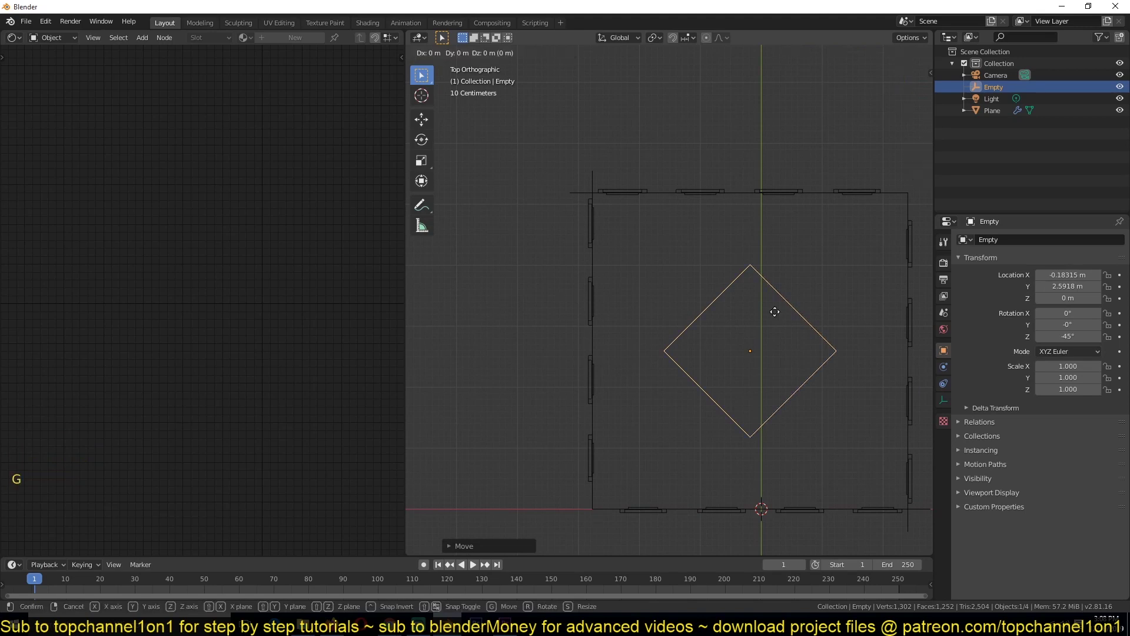
pyautogui.press('y')
pyautogui.press('y')
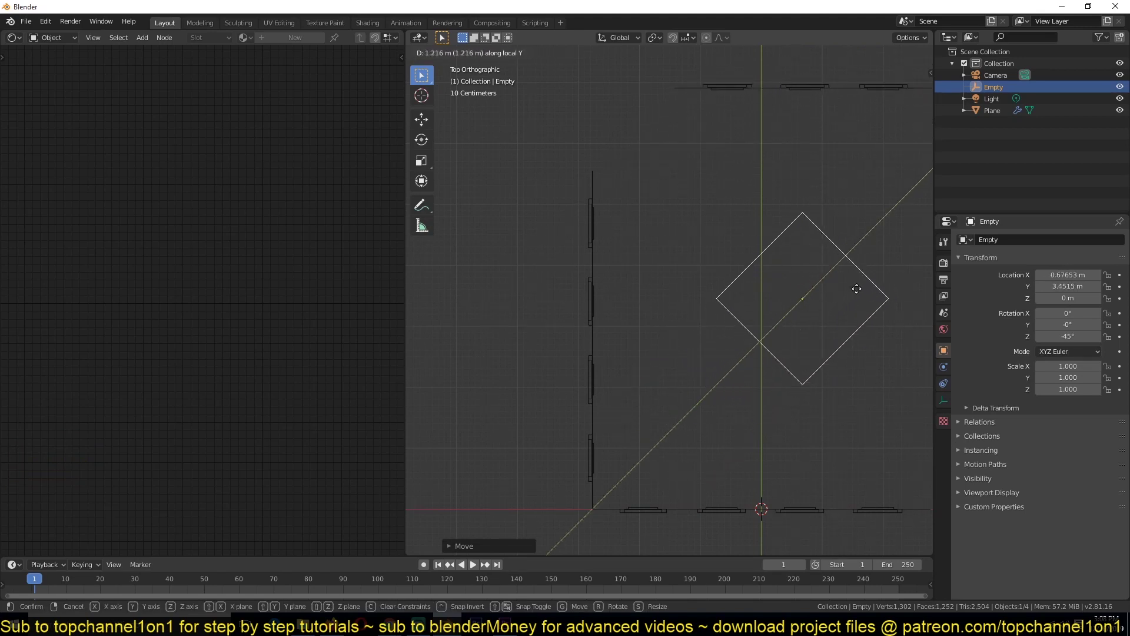
pyautogui.click(801, 335)
pyautogui.keyDown('shift'); pyautogui.moveTo(734, 357); pyautogui.dragTo(679, 340, button='middle'); pyautogui.keyUp('shift')
pyautogui.press('g')
pyautogui.press('x')
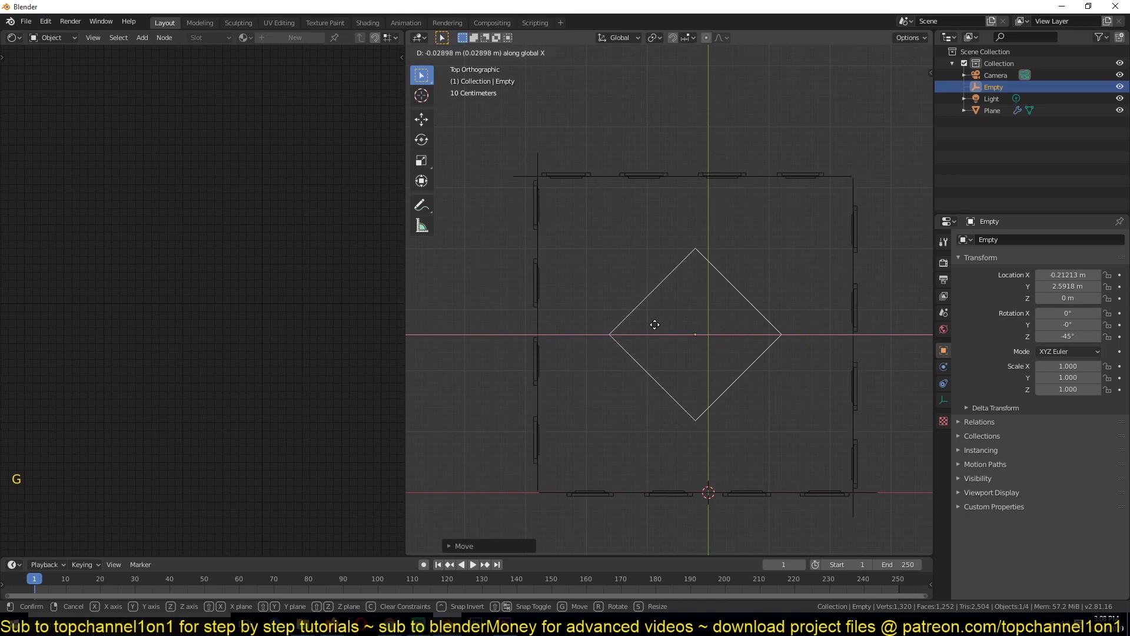
pyautogui.press('y')
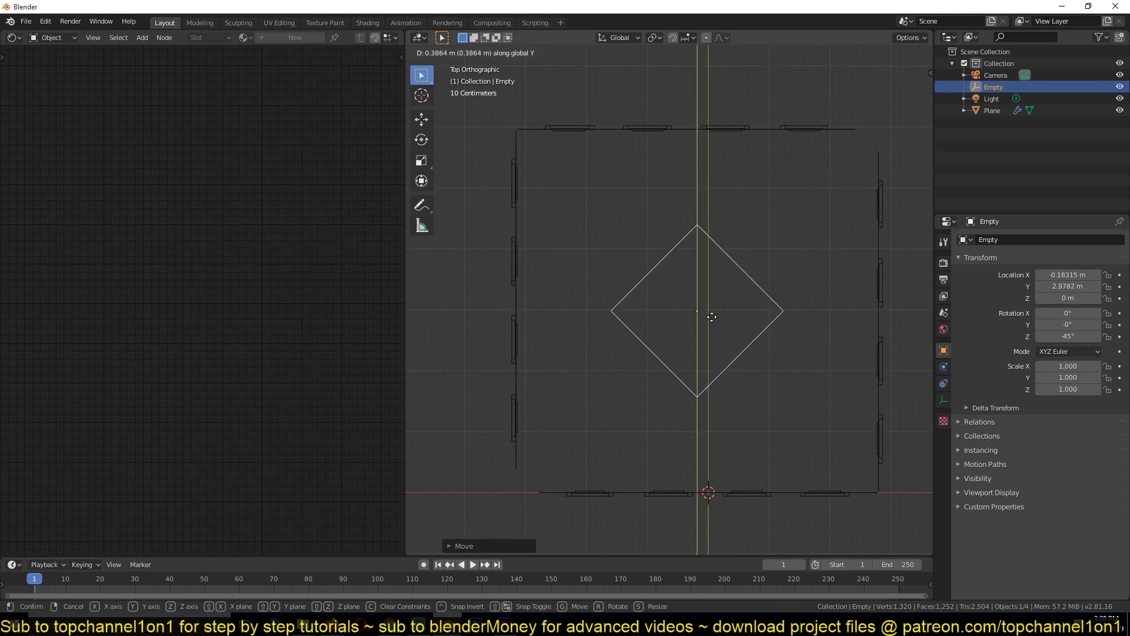
pyautogui.click(737, 330)
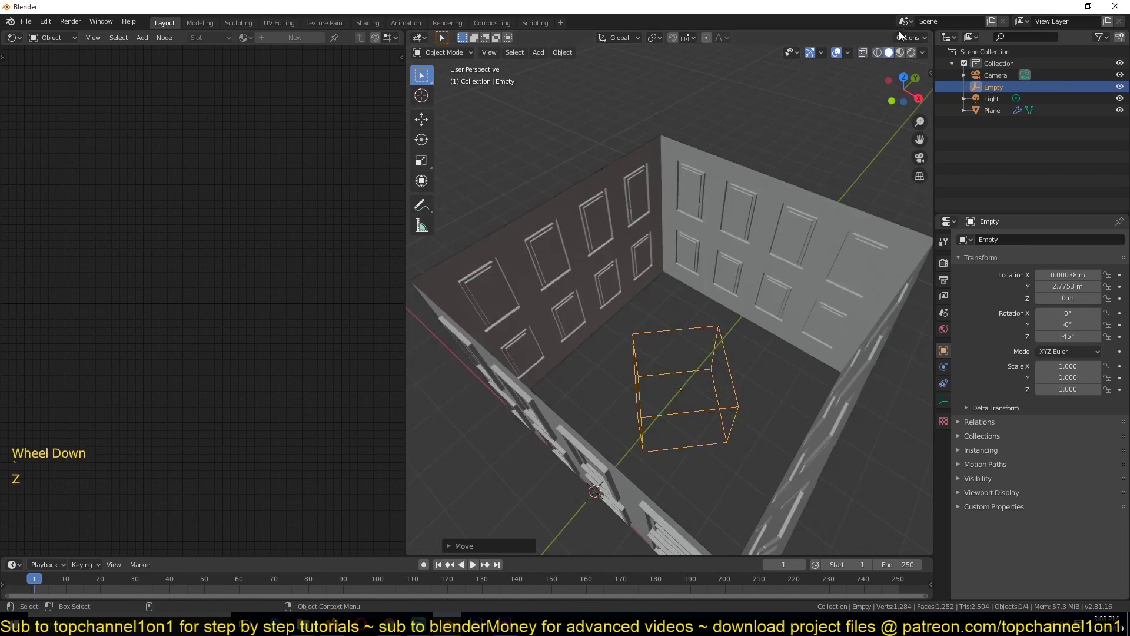
# Examine the four-walled building in Material Preview shading from inside and outside
pyautogui.click(900, 52)
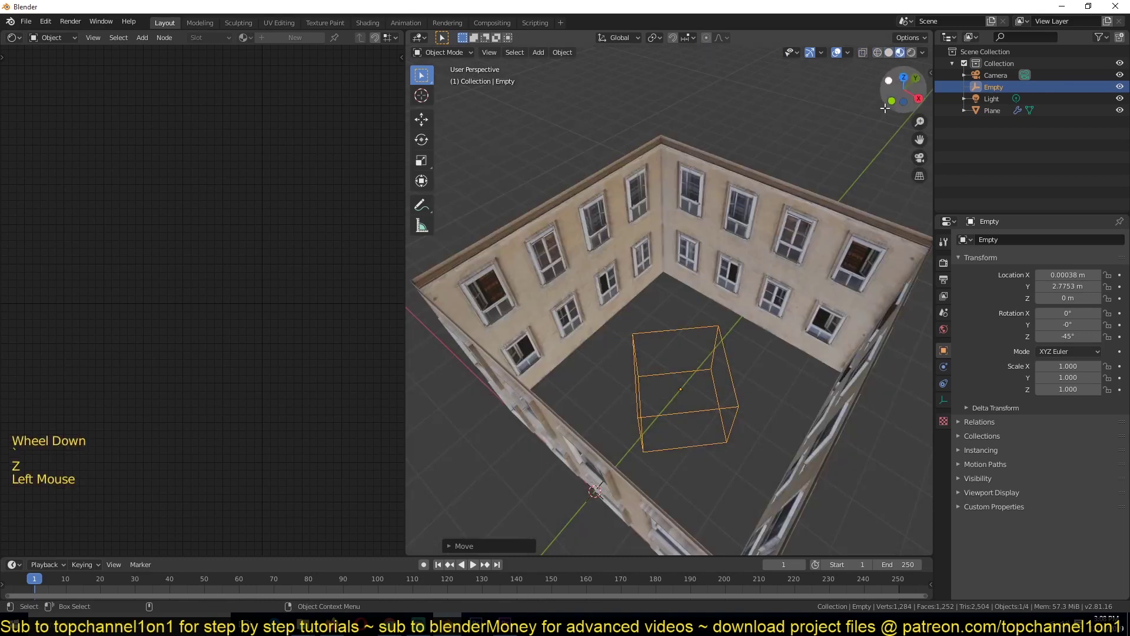
pyautogui.scroll(-5, 781, 206)
pyautogui.scroll(4, 752, 234)
pyautogui.moveTo(781, 206); pyautogui.dragTo(817, 266, button='middle')
pyautogui.hotkey('alt', 'a')
pyautogui.moveTo(743, 318); pyautogui.dragTo(807, 337, button='middle')
pyautogui.keyDown('shift'); pyautogui.moveTo(807, 336); pyautogui.dragTo(732, 323, button='middle'); pyautogui.keyUp('shift')
pyautogui.scroll(1, 725, 301)
# Select the building and apply its Mirror modifier
pyautogui.click(732, 323)
pyautogui.scroll(-3, 732, 323)
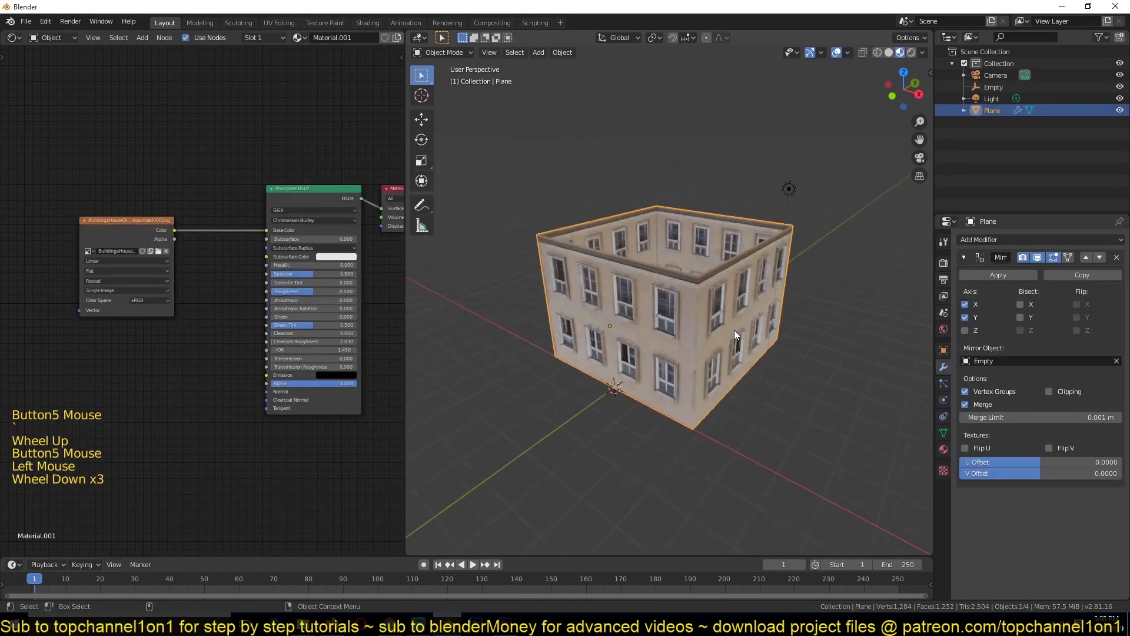
pyautogui.click(979, 274)
pyautogui.click(739, 286)
# Select the edge loop around the top of the building's walls and fill it with a roof face
pyautogui.press('Tab')
pyautogui.scroll(2, 739, 286)
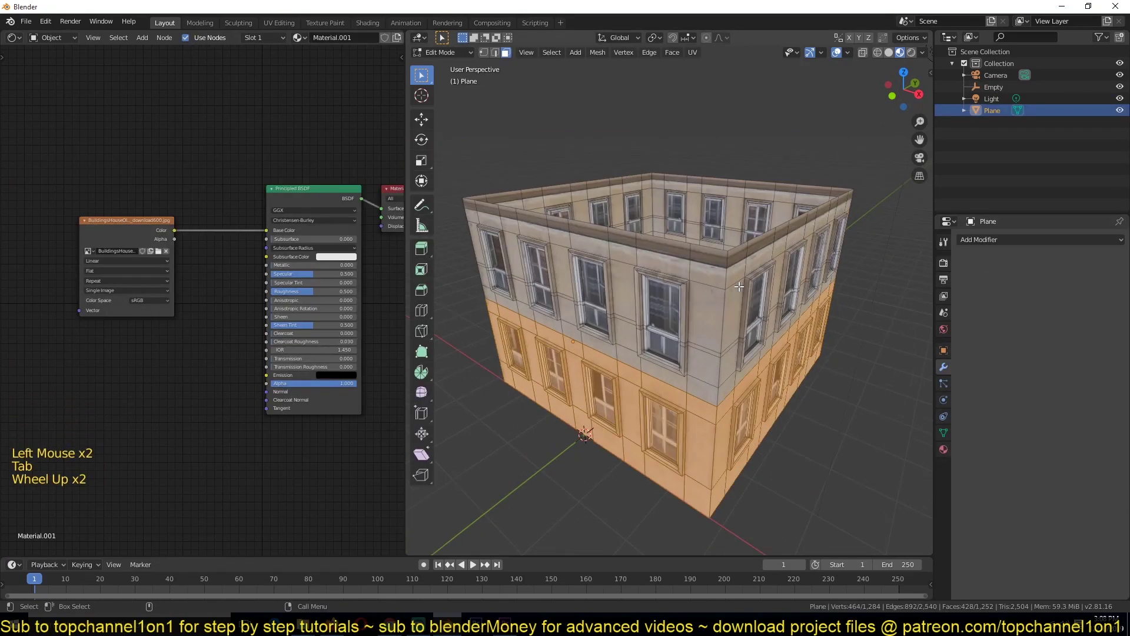
pyautogui.press('2')
pyautogui.keyDown('alt'); pyautogui.click(739, 277); pyautogui.keyUp('alt')
pyautogui.moveTo(739, 276); pyautogui.dragTo(776, 284, button='middle')
pyautogui.scroll(1, 796, 293)
pyautogui.press('f')
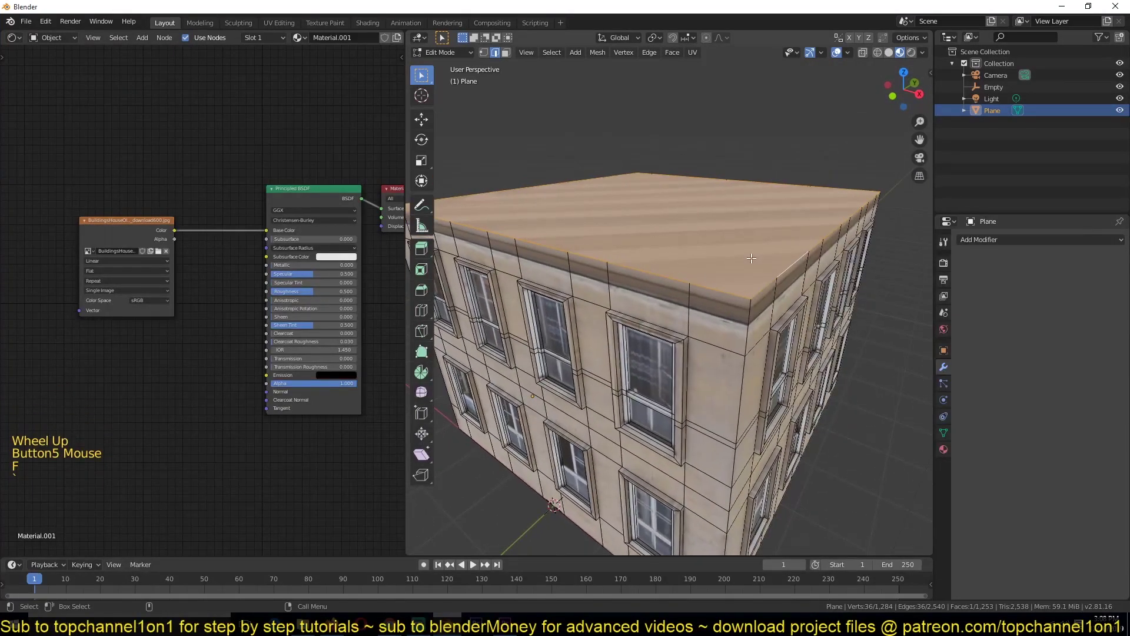
# Inset the roof face slightly and extrude it downward to leave a thin parapet around the roof
pyautogui.press('i')
pyautogui.click(843, 210)
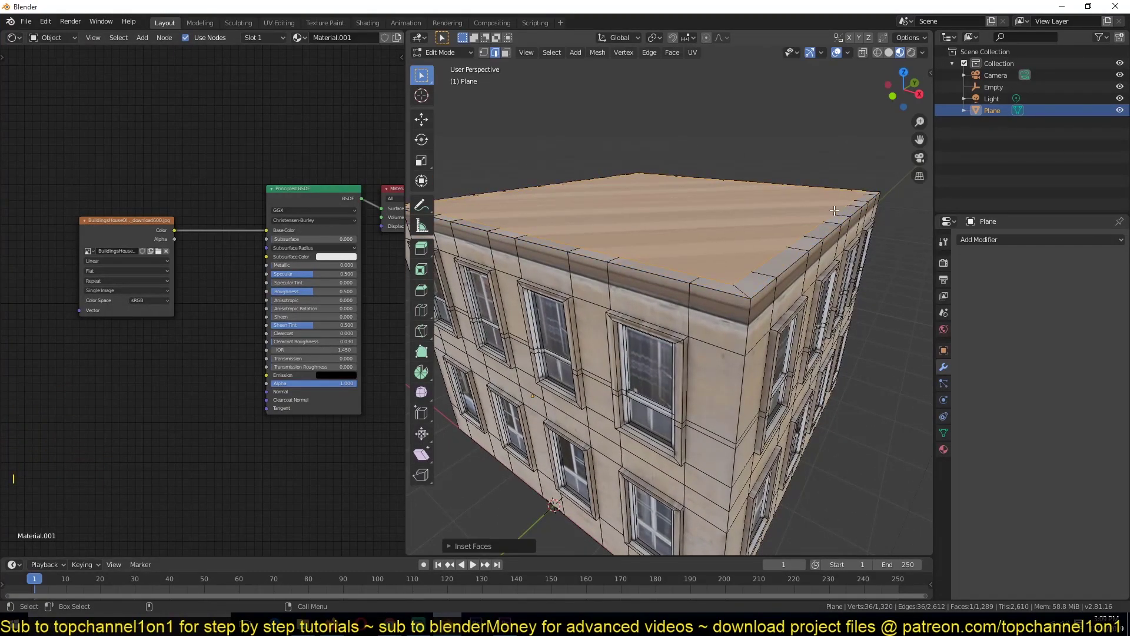
pyautogui.press('e')
pyautogui.click(798, 249)
pyautogui.press('Tab')
pyautogui.scroll(-3, 689, 280)
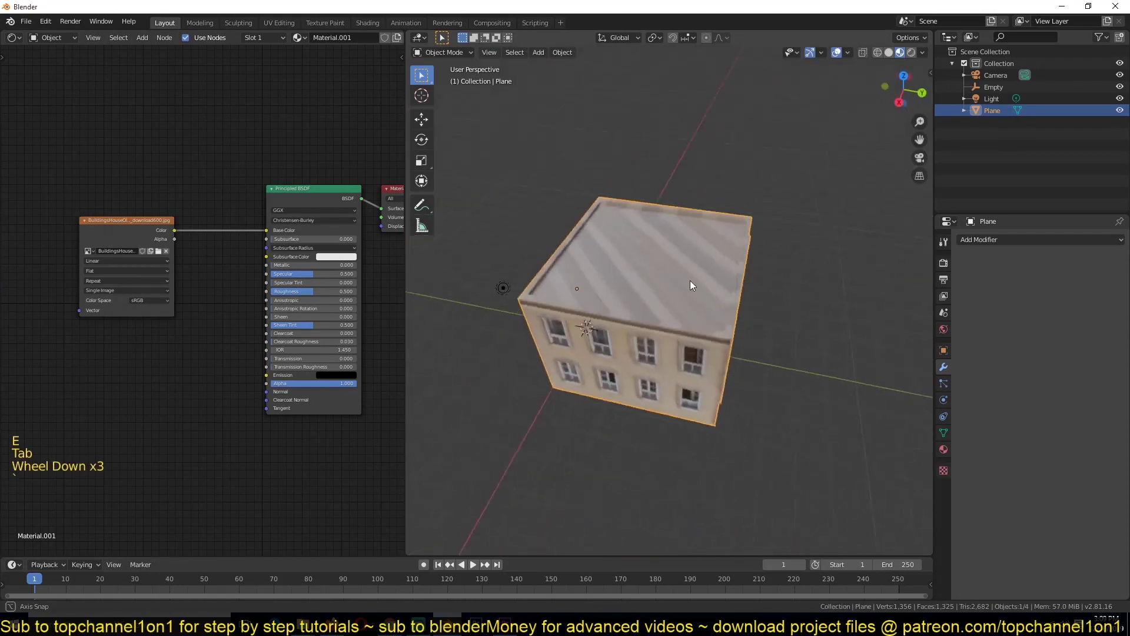
# Grow the roof selection twice to include the parapet faces, and unwrap them for UV editing
pyautogui.scroll(1, 683, 276)
pyautogui.moveTo(690, 280); pyautogui.dragTo(653, 287, button='middle')
pyautogui.press('Tab')
pyautogui.press('ctrl+KP_Add')
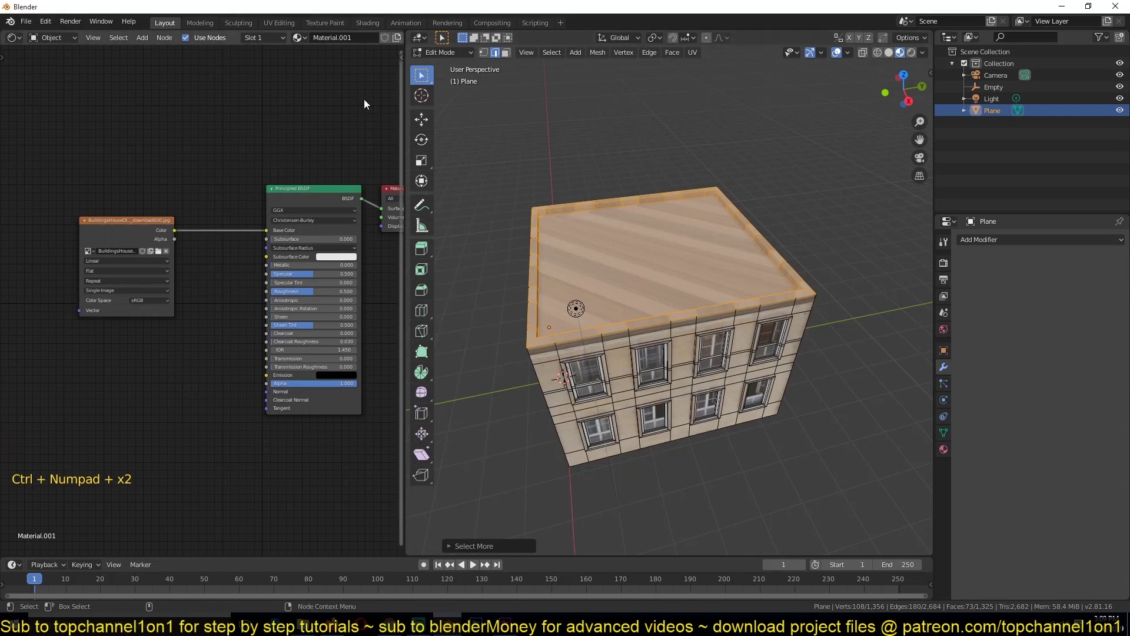
pyautogui.click(278, 23)
pyautogui.press('u')
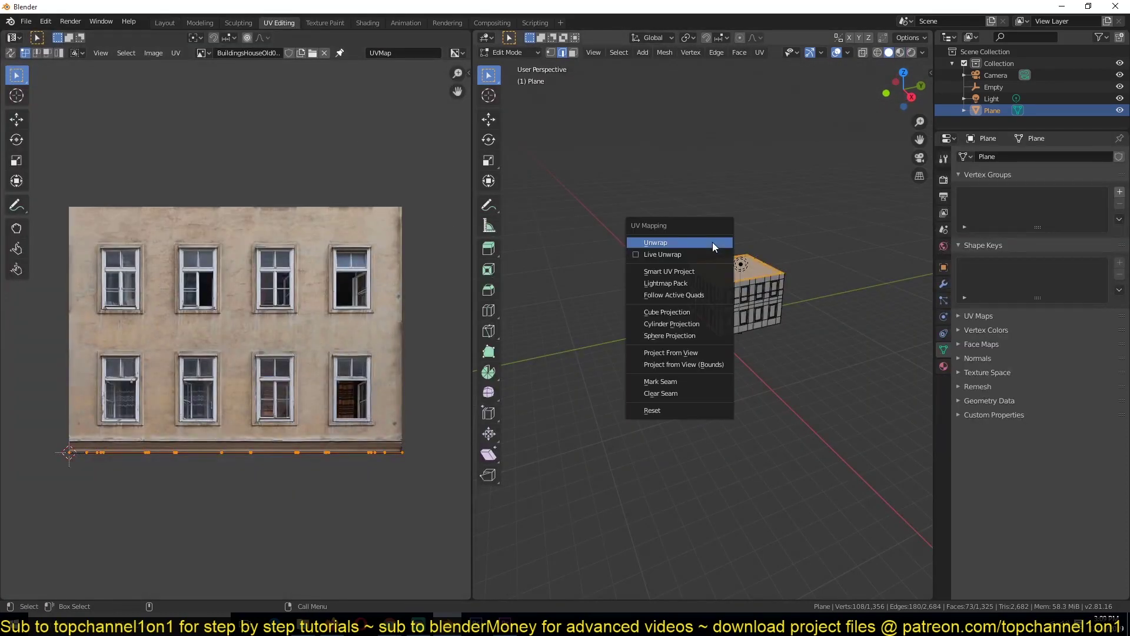
pyautogui.click(712, 242)
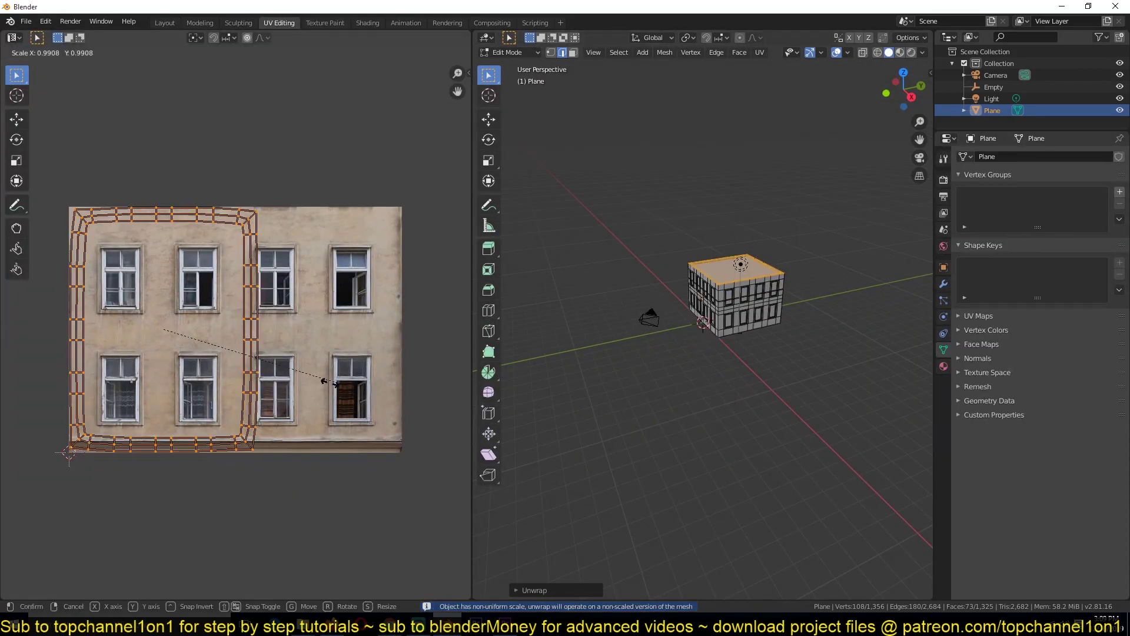
# Shrink the roof's UV island and place it on the plain plaster between the windows of the facade image
pyautogui.press('s')
pyautogui.click(184, 341)
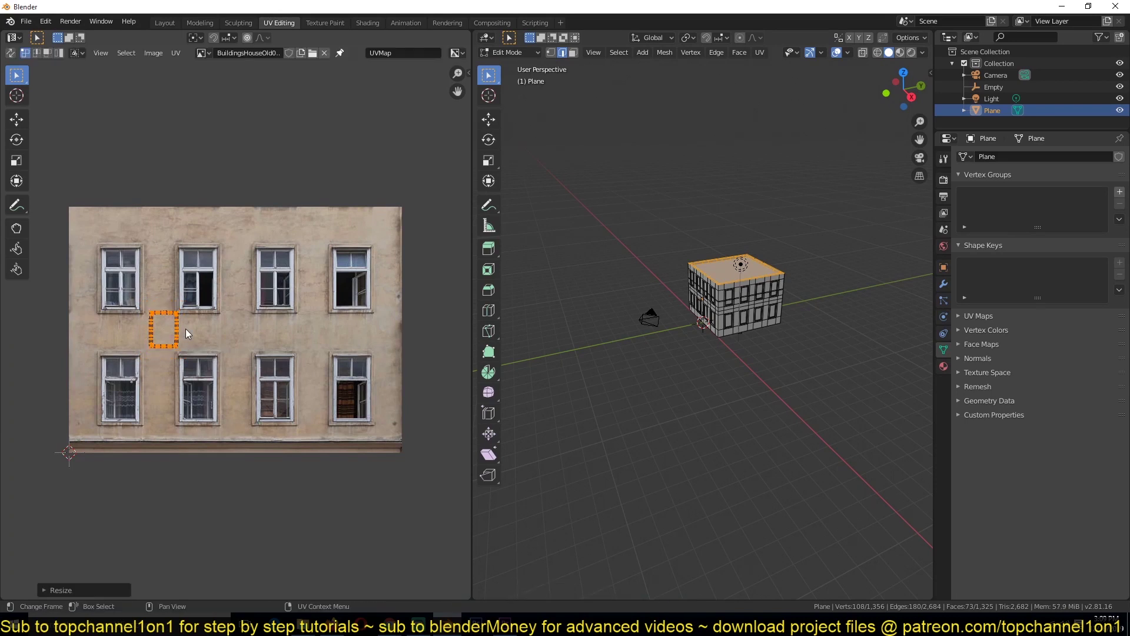
pyautogui.press('g')
pyautogui.click(185, 332)
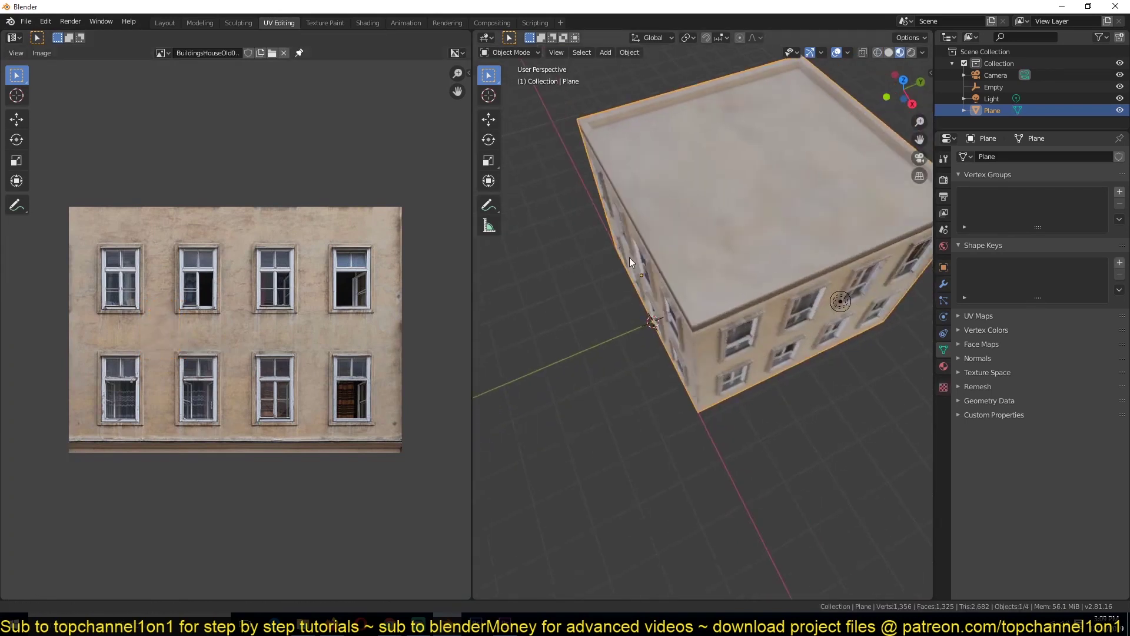
pyautogui.moveTo(630, 257); pyautogui.dragTo(638, 254, button='middle')
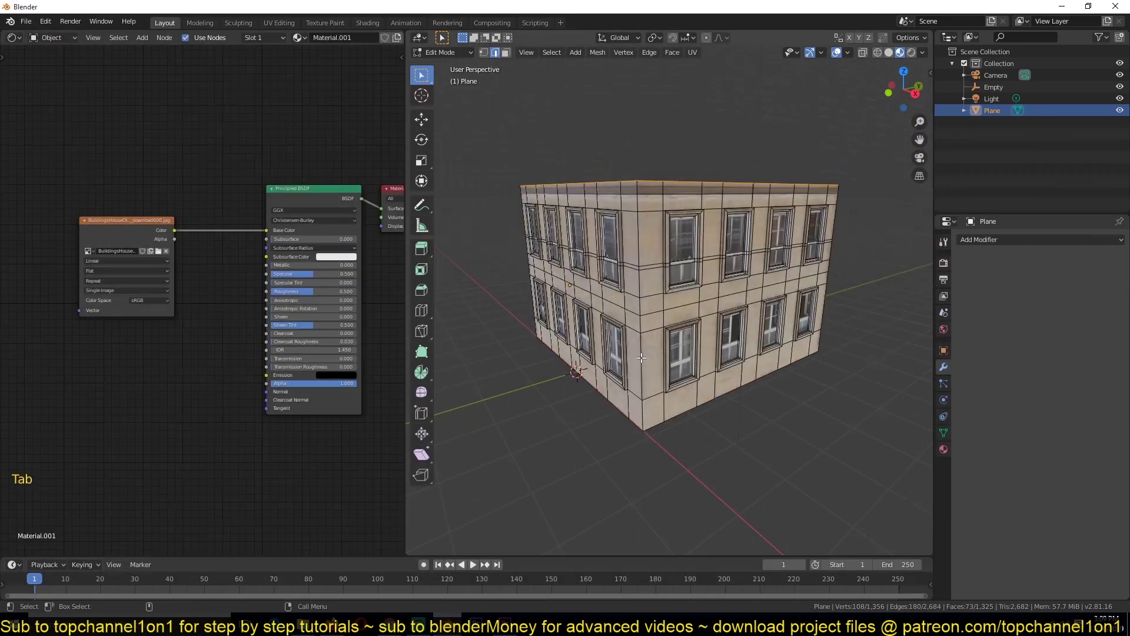
# Select all faces of the building's lower floor in see-through wireframe front view
pyautogui.press('Tab')
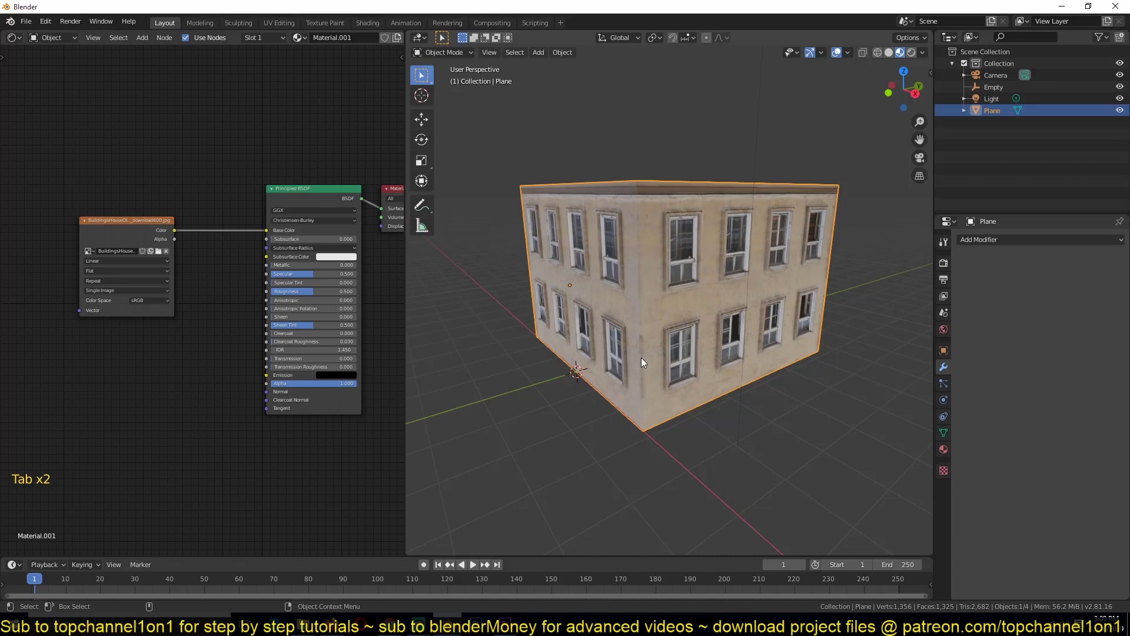
pyautogui.press('KP_1')
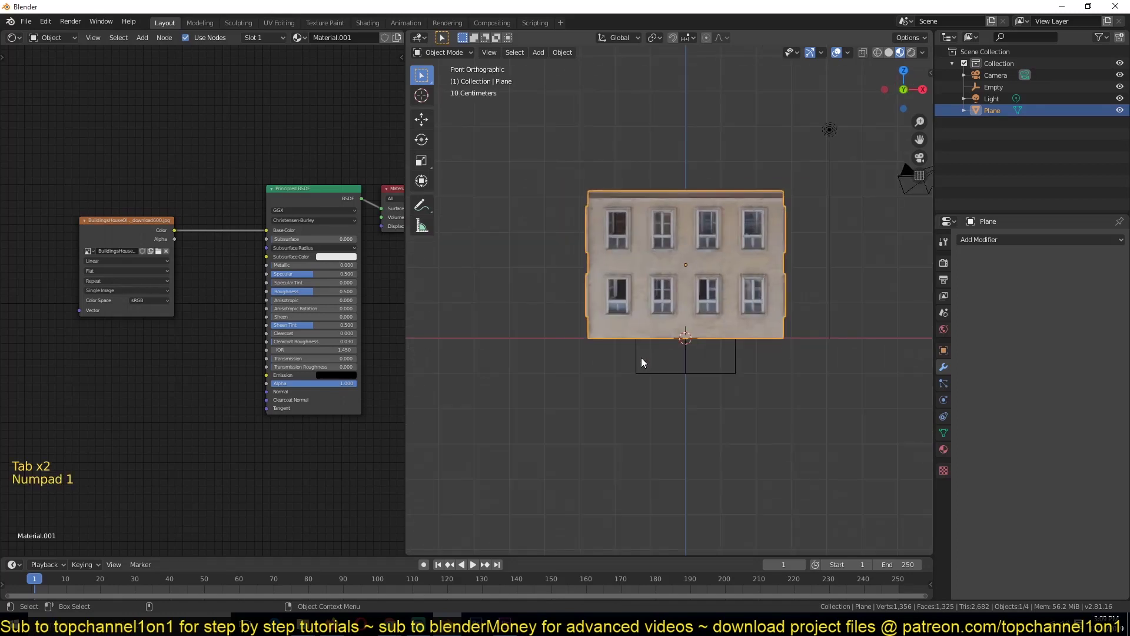
pyautogui.press('Tab')
pyautogui.press('z')
pyautogui.click(626, 297)
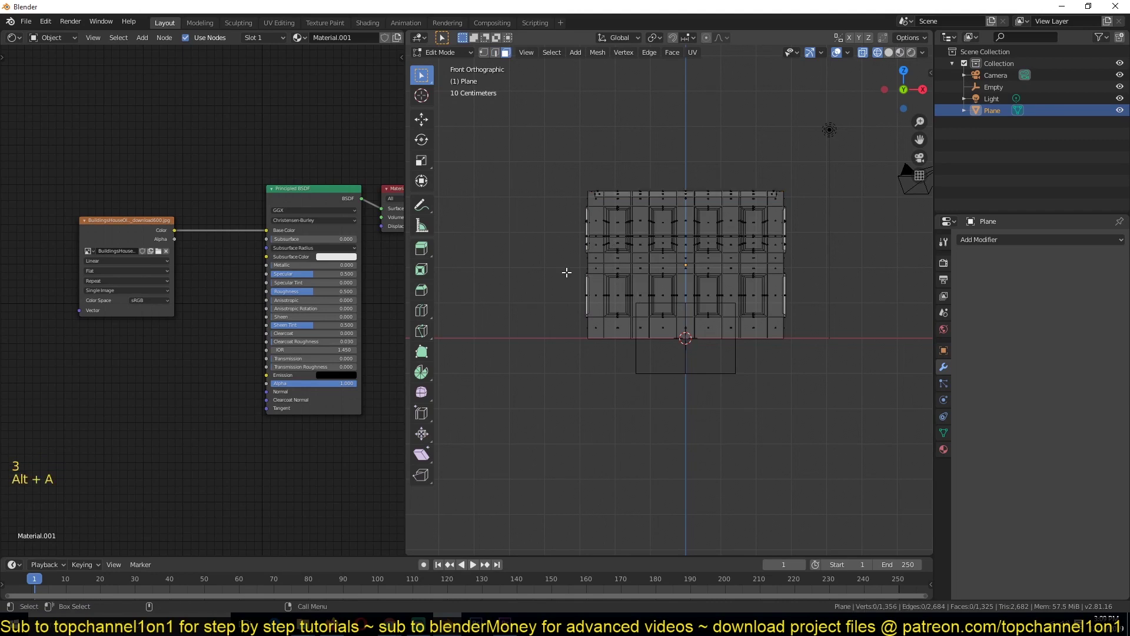
pyautogui.press('b')
pyautogui.moveTo(569, 266); pyautogui.dragTo(837, 371)
# Return to Material Preview shading, separate the lower floor's faces into their own object, and select that object
pyautogui.moveTo(535, 256)
pyautogui.mouseDown(button='middle')
pyautogui.moveTo(659, 334)
pyautogui.moveTo(633, 333)
pyautogui.mouseUp(button='middle')
pyautogui.press('z')
pyautogui.click(849, 279)
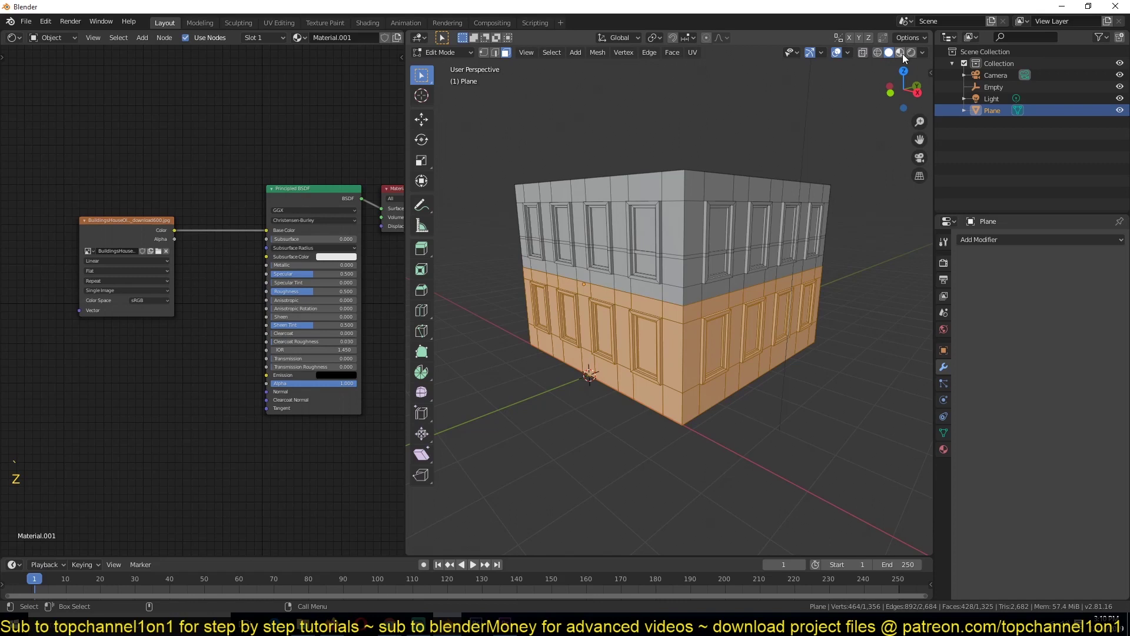
pyautogui.click(901, 52)
pyautogui.moveTo(624, 259)
pyautogui.mouseDown(button='middle')
pyautogui.moveTo(697, 295)
pyautogui.moveTo(696, 310)
pyautogui.moveTo(696, 288)
pyautogui.mouseUp(button='middle')
pyautogui.press('p')
pyautogui.click(693, 299)
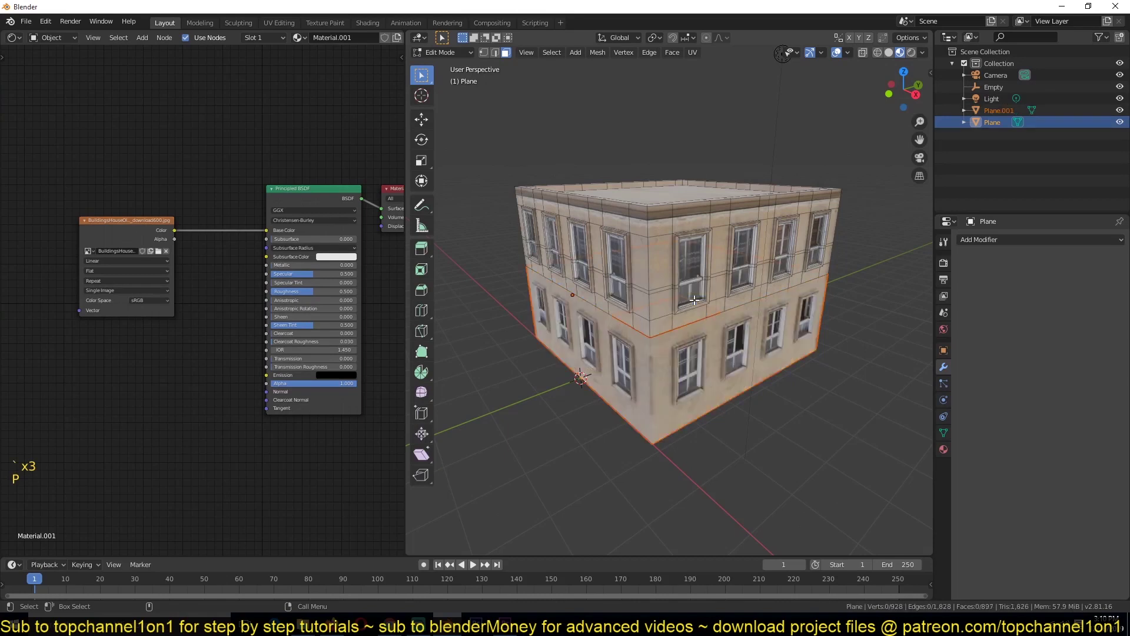
pyautogui.press('Tab')
pyautogui.click(704, 349)
pyautogui.scroll(-2, 658, 367)
pyautogui.press('g')
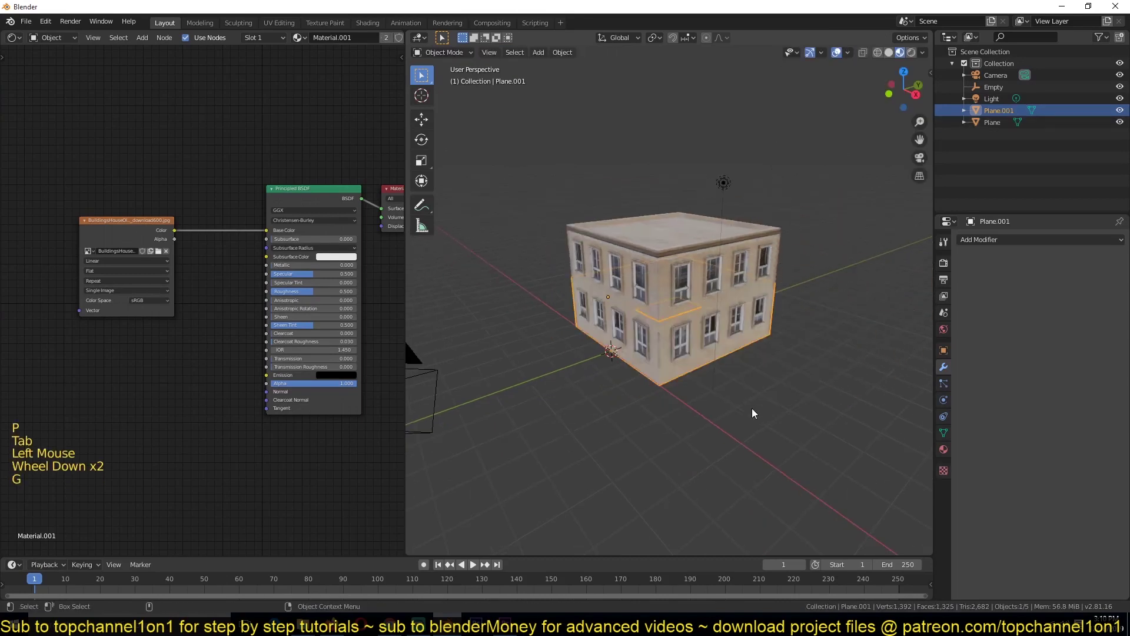
pyautogui.click(690, 273)
pyautogui.press('g')
pyautogui.click(662, 344)
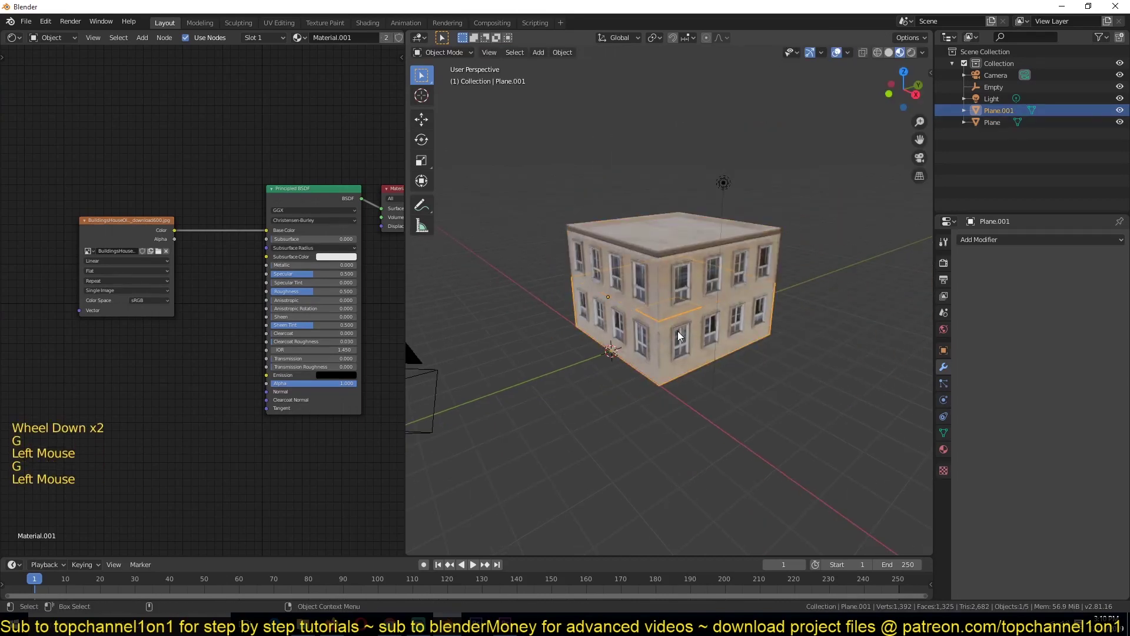
# Set the origins of both the lower floor and the upper floor objects to their geometry
pyautogui.rightClick(677, 331)
pyautogui.click(730, 343)
pyautogui.click(672, 256)
pyautogui.rightClick(672, 257)
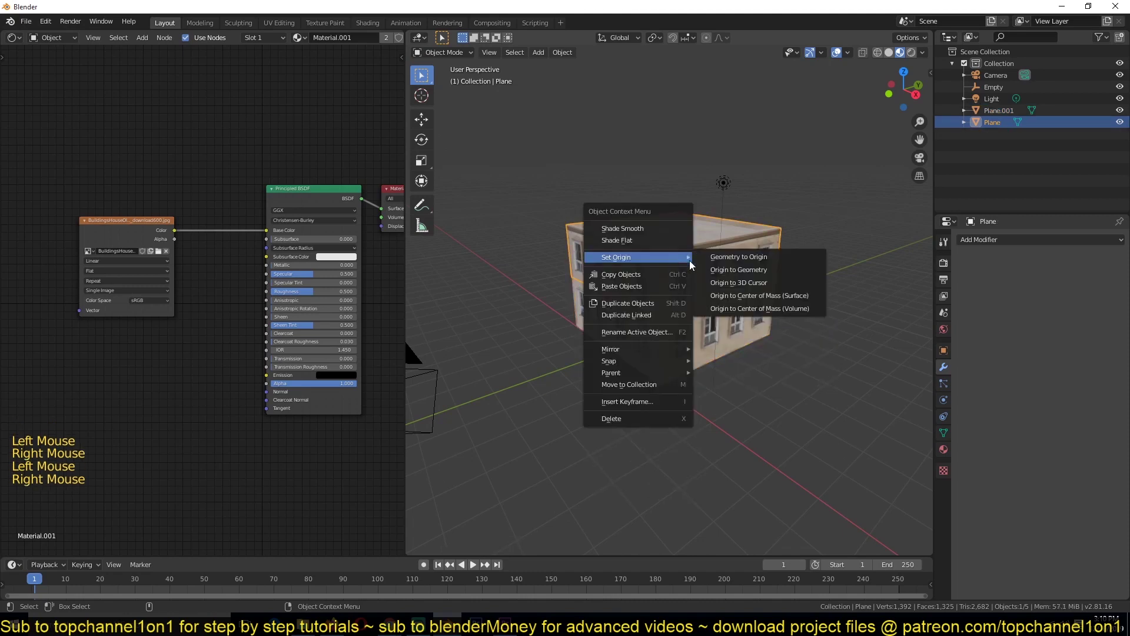
pyautogui.click(711, 269)
# Move the upper floor with the roof away from the lower floor so the two stand side by side
pyautogui.moveTo(711, 273)
pyautogui.mouseDown(button='middle')
pyautogui.moveTo(737, 261)
pyautogui.moveTo(723, 283)
pyautogui.mouseUp(button='middle')
pyautogui.hotkey('alt', 'a')
pyautogui.click(723, 282)
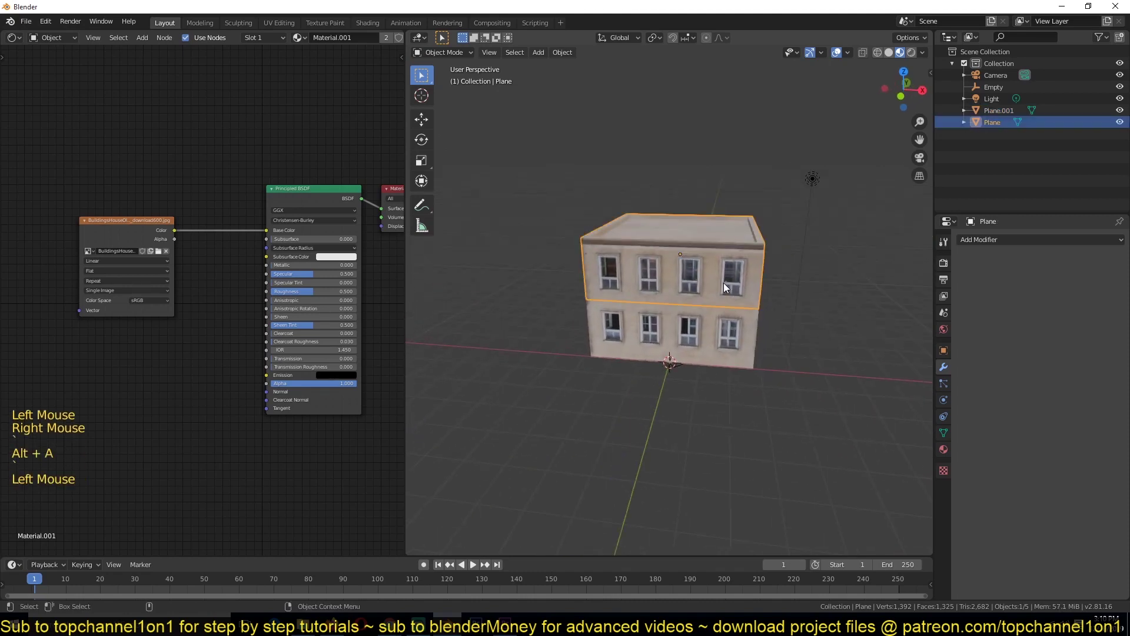
pyautogui.press('g')
pyautogui.scroll(-2, 621, 299)
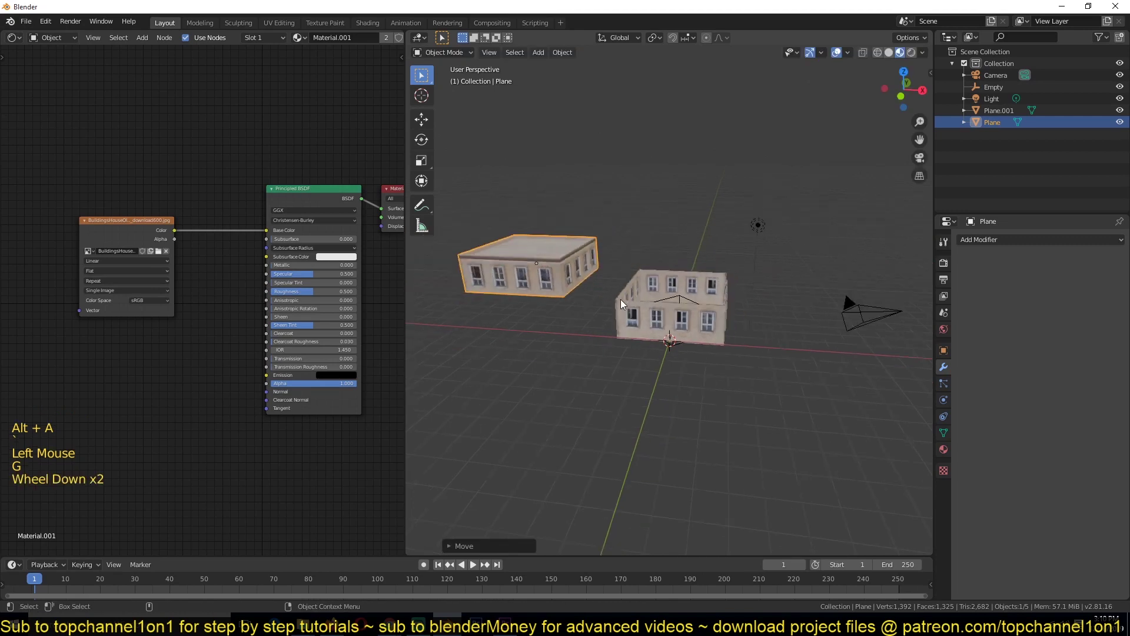
# Add an Array modifier to the open-topped lower floor with a relative offset of 0 in X and 1 in Z
pyautogui.click(529, 262)
pyautogui.click(708, 299)
pyautogui.moveTo(708, 299); pyautogui.dragTo(721, 330, button='middle')
pyautogui.click(1007, 240)
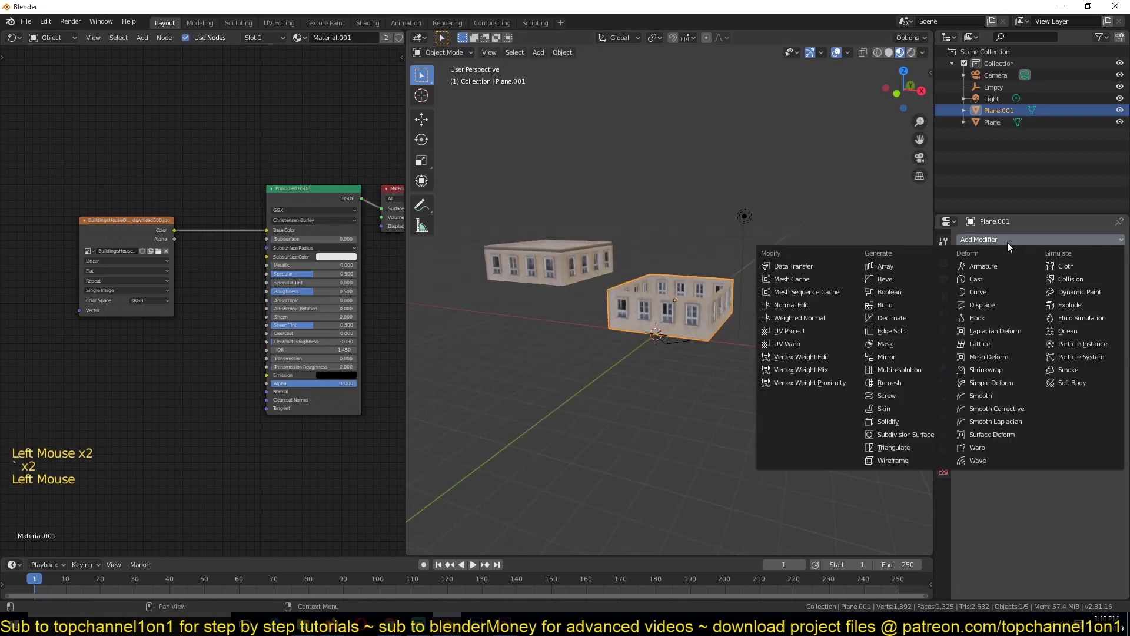
pyautogui.click(917, 271)
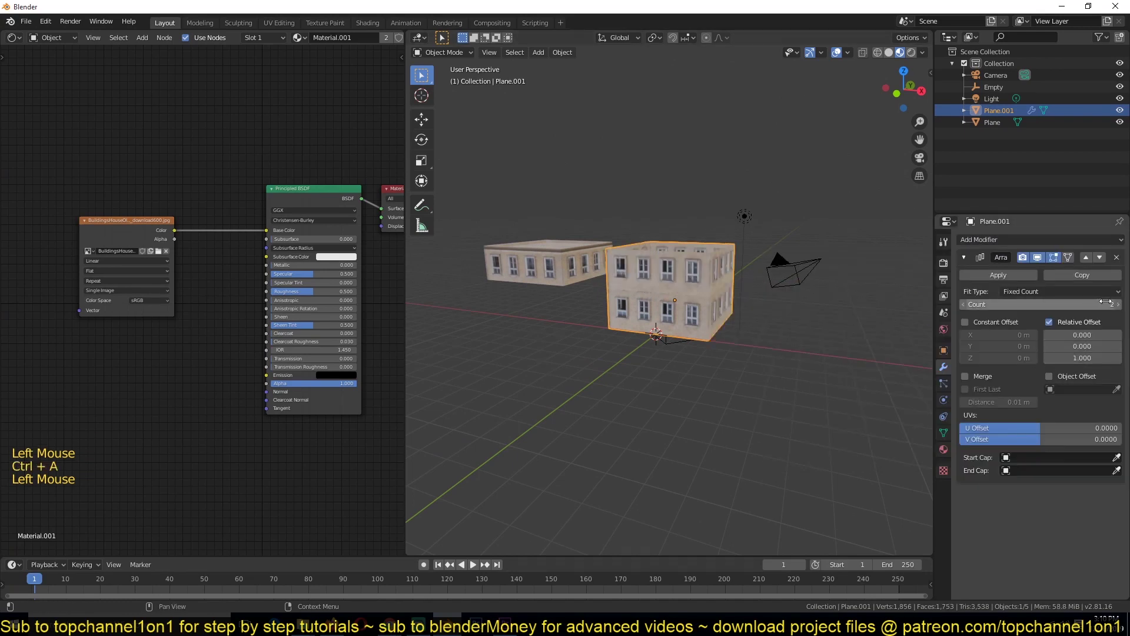
# Raise the lower floor's Array count to 6 to stack the storeys into a tower
pyautogui.click(1118, 304)
pyautogui.click(1118, 305)
pyautogui.click(1118, 305)
pyautogui.click(1118, 304)
pyautogui.scroll(-2, 751, 354)
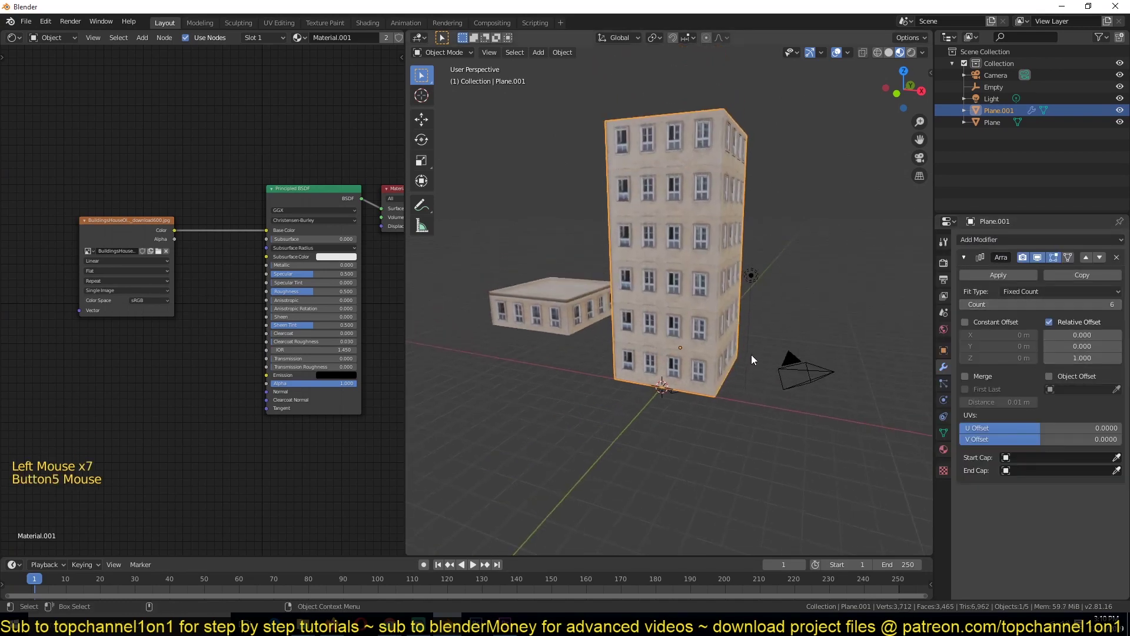
# Set the separate roofed floor object, Plane, as the Array's end cap and clear the selection
pyautogui.scroll(-1, 708, 254)
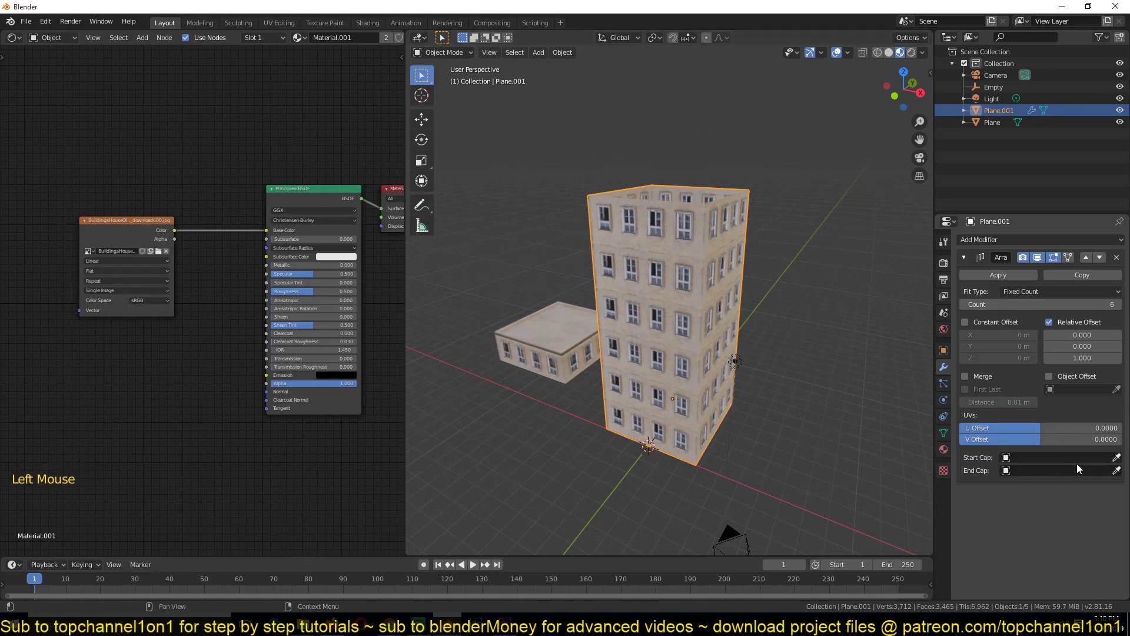
pyautogui.click(547, 341)
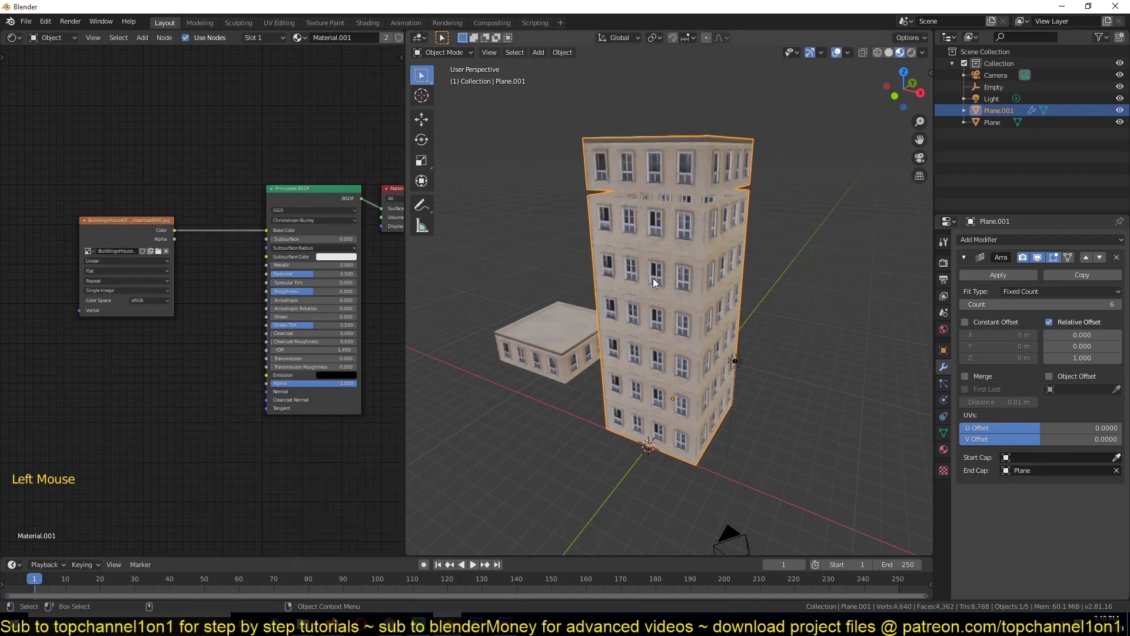
pyautogui.hotkey('alt', 'a')
# In front view, move the roofed floor's whole mesh down along Z in Edit Mode to close the gap beneath the tower's cap
pyautogui.moveTo(661, 256); pyautogui.dragTo(669, 224, button='middle')
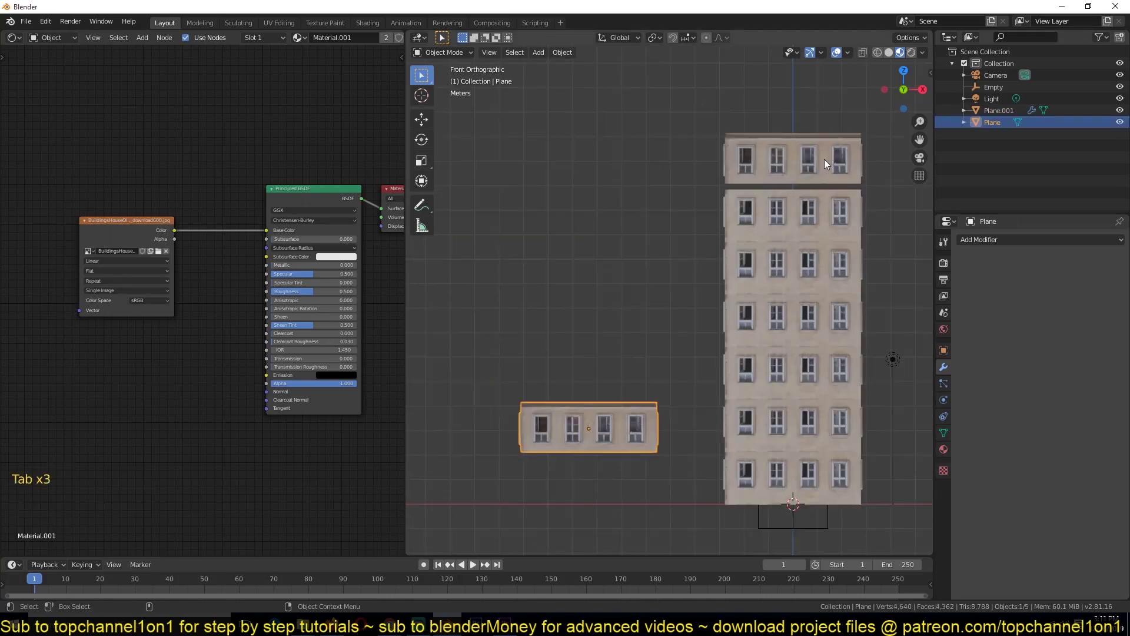
pyautogui.click(823, 160)
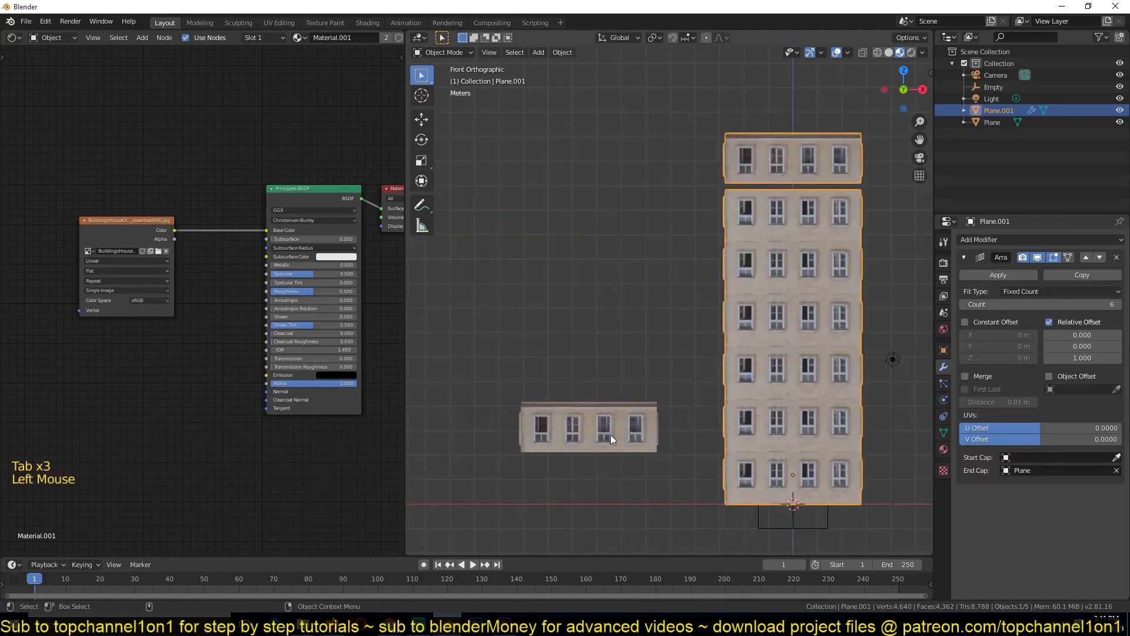
pyautogui.press('Tab')
pyautogui.press('Tab')
pyautogui.click(593, 432)
pyautogui.press('Tab')
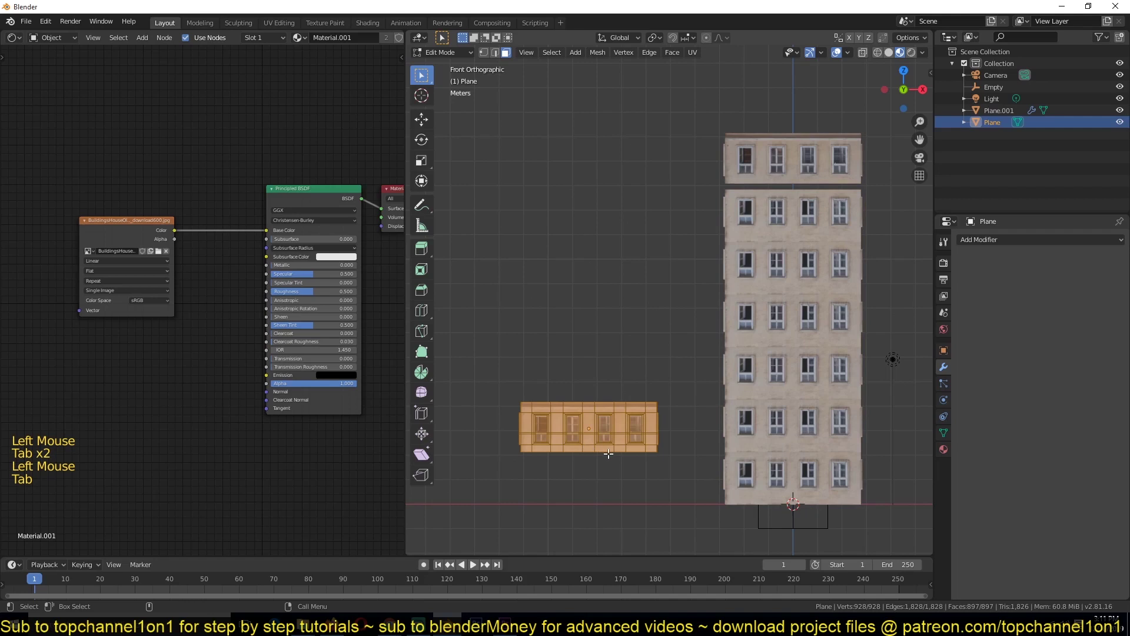
pyautogui.press('g')
pyautogui.press('z')
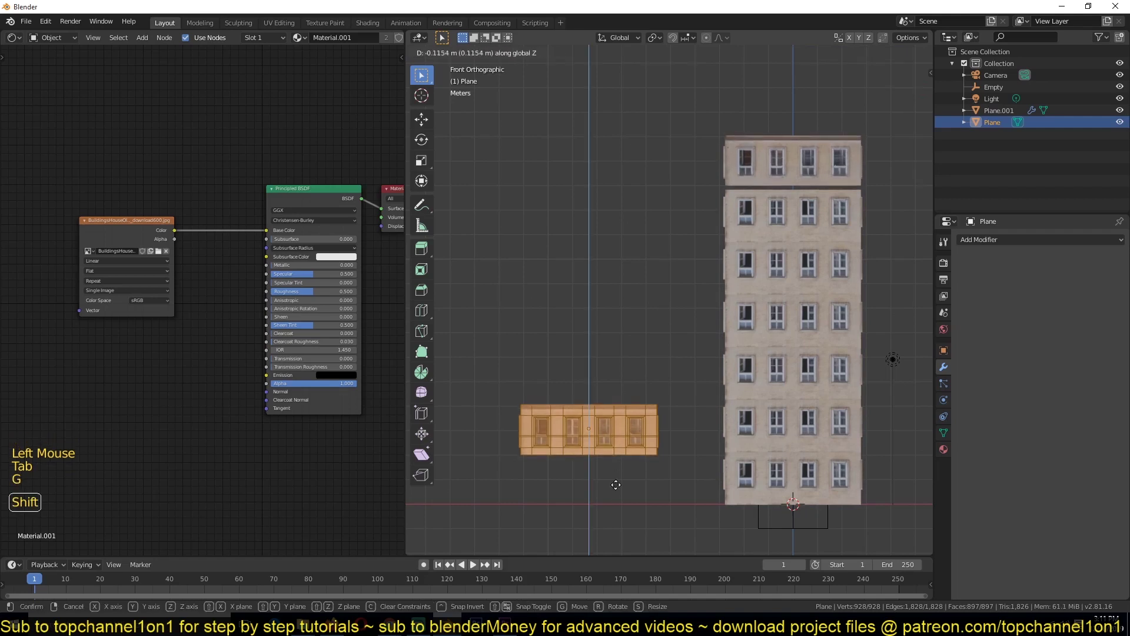
pyautogui.click(622, 516)
pyautogui.press('Tab')
# Duplicate the tower, place the copy beside it along the global X axis, and adjust the copy's Array count
pyautogui.scroll(-1, 725, 323)
pyautogui.moveTo(725, 323); pyautogui.dragTo(634, 336, button='middle')
pyautogui.click(660, 287)
pyautogui.scroll(-1, 660, 289)
pyautogui.scroll(-2, 648, 306)
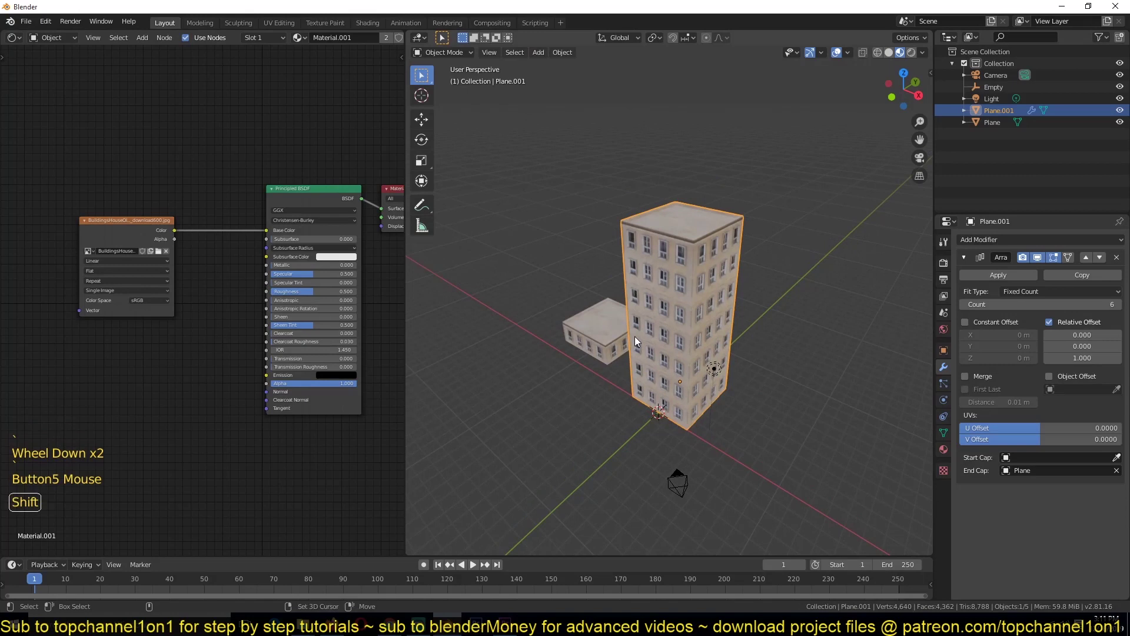
pyautogui.hotkey('shift', 'd')
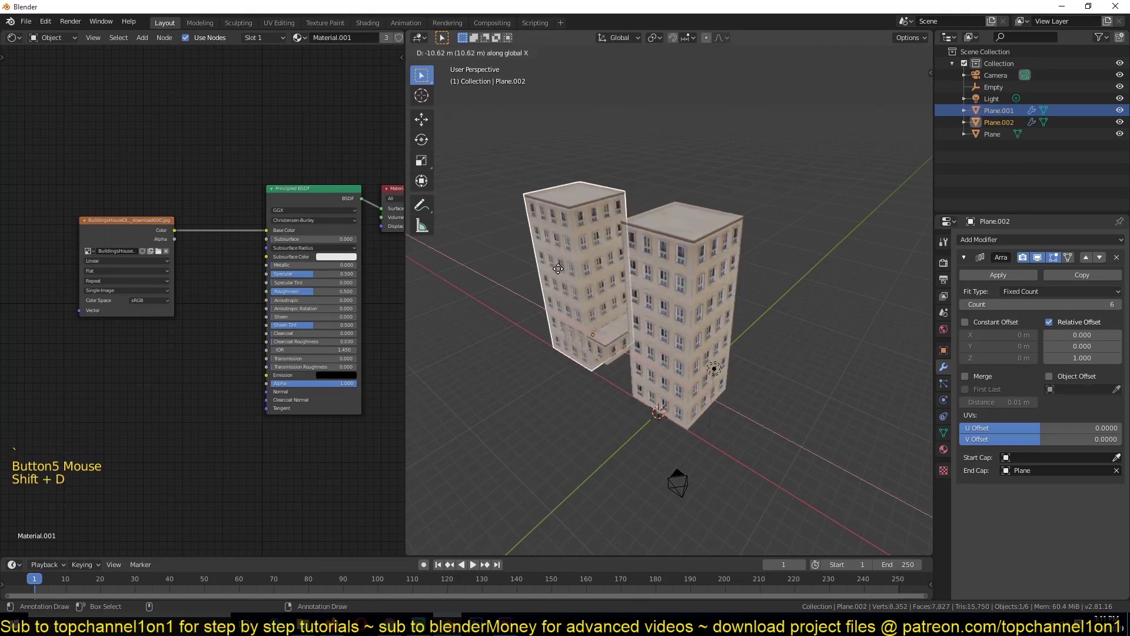
pyautogui.click(542, 253)
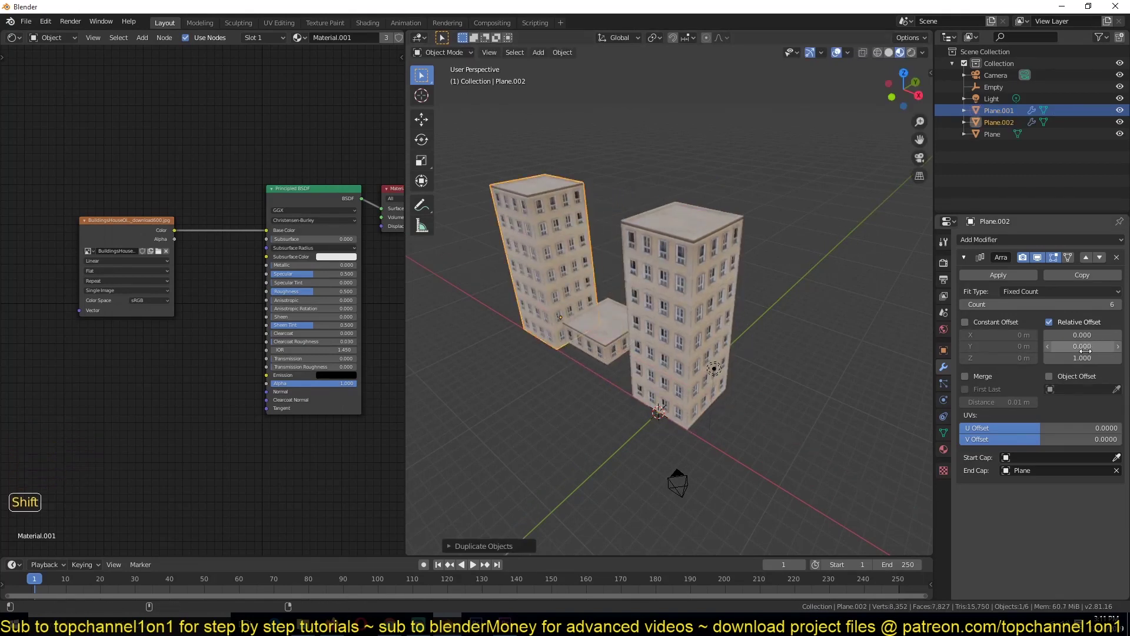
pyautogui.moveTo(1098, 306)
pyautogui.keyDown('shift'); pyautogui.mouseDown()
pyautogui.moveTo(1083, 304)
pyautogui.moveTo(1118, 305)
pyautogui.moveTo(1077, 305)
pyautogui.mouseUp(); pyautogui.keyUp('shift')
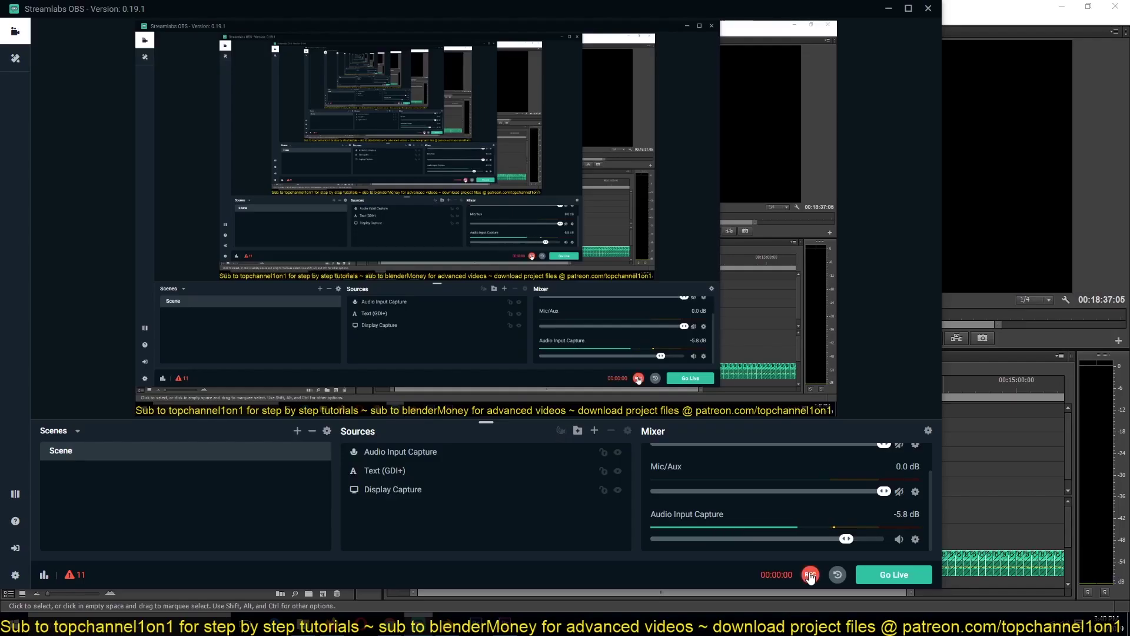